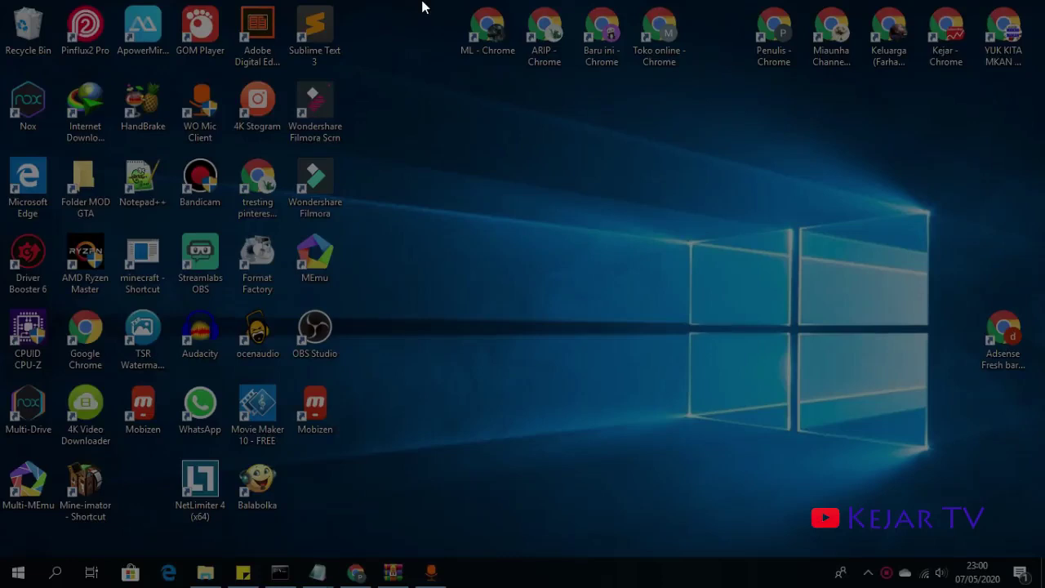
- Launch Chrome, maximize the window, and search Google for 'indospinner'
{"action": "double_click", "coordinate": [777, 31]}
{"action": "left_click", "coordinate": [724, 112]}
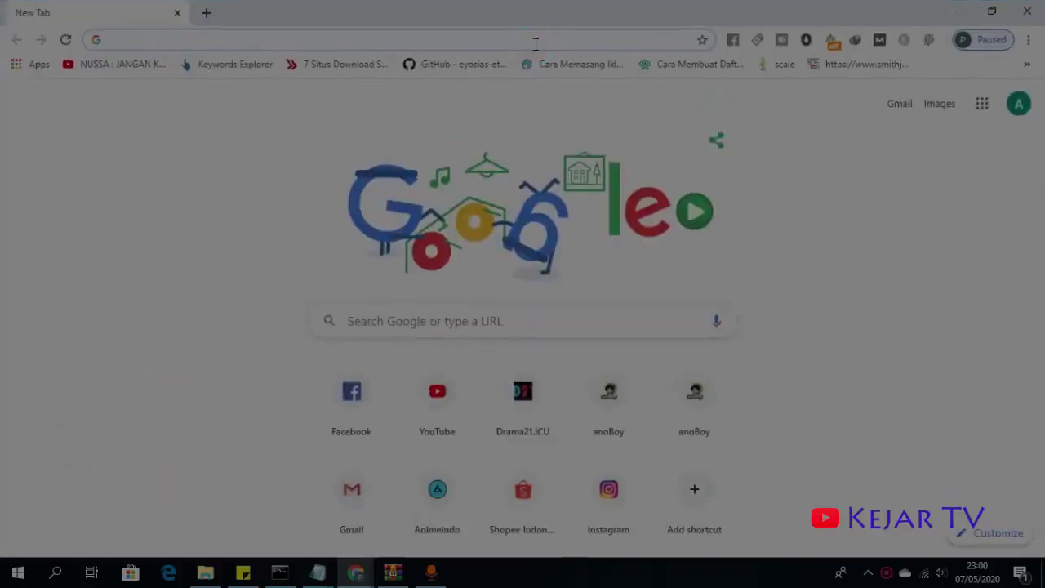
{"action": "type", "text": "ind"}
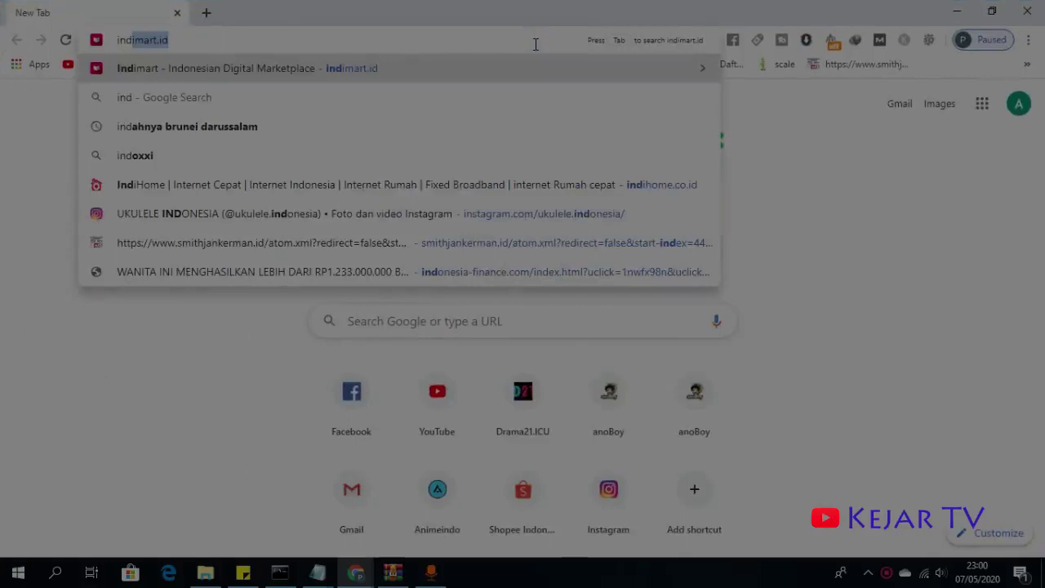
{"action": "type", "text": "o"}
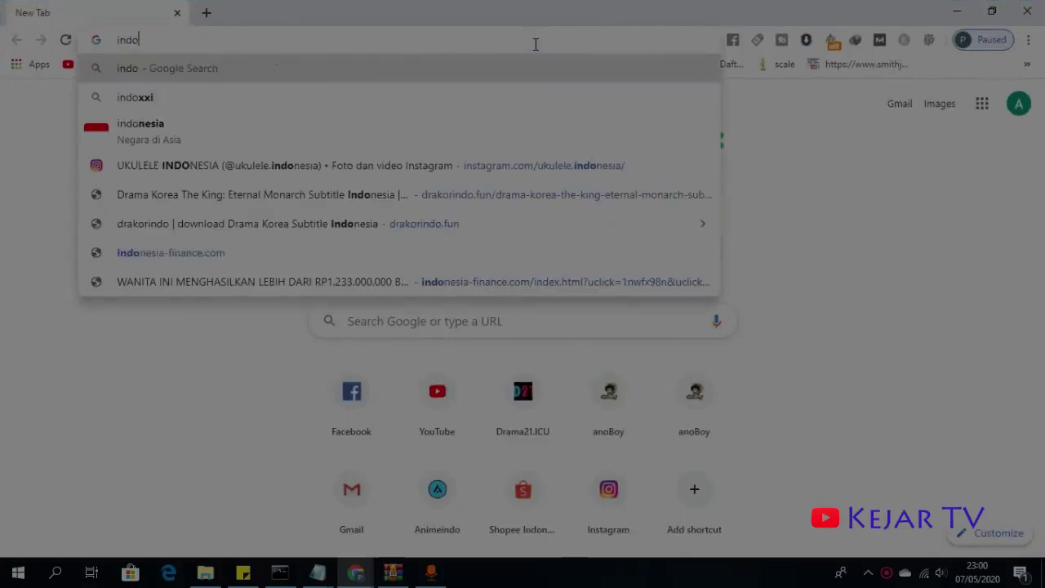
{"action": "type", "text": "spinner"}
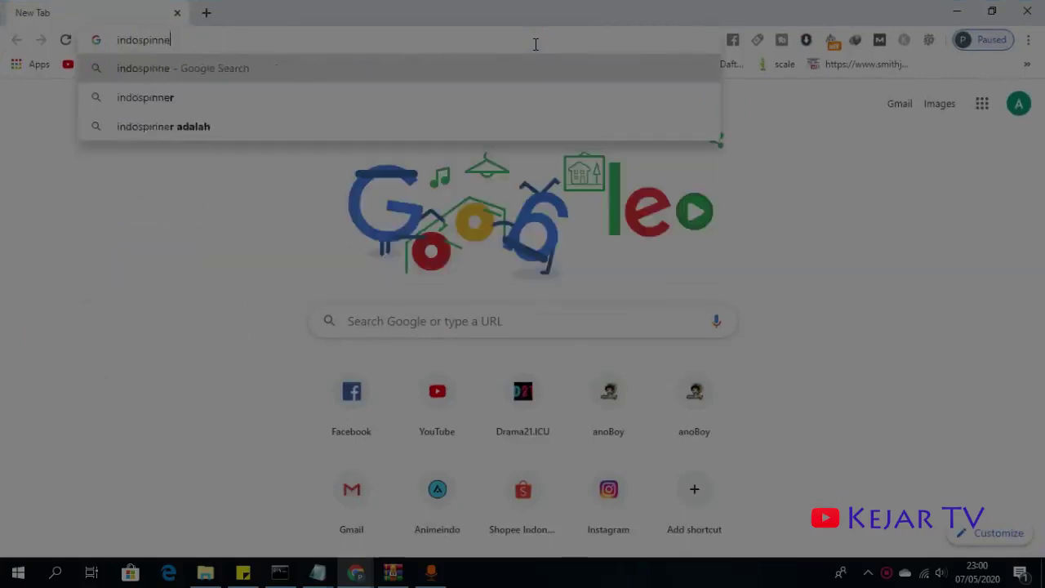
{"action": "key", "text": "Return"}
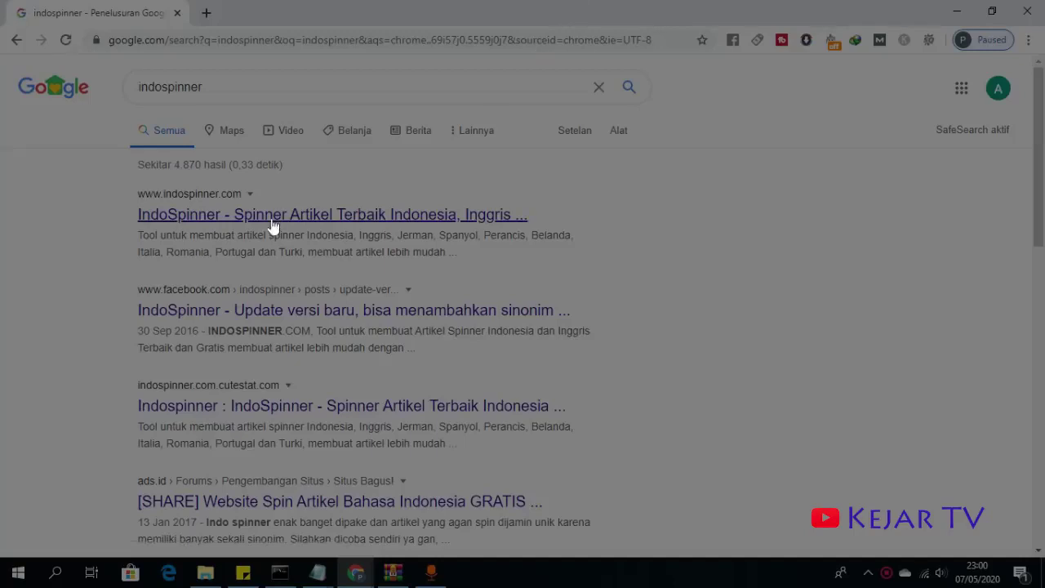
- Open the IndoSpinner site from the results and go to its Daftar registration page
{"action": "left_click", "coordinate": [280, 216]}
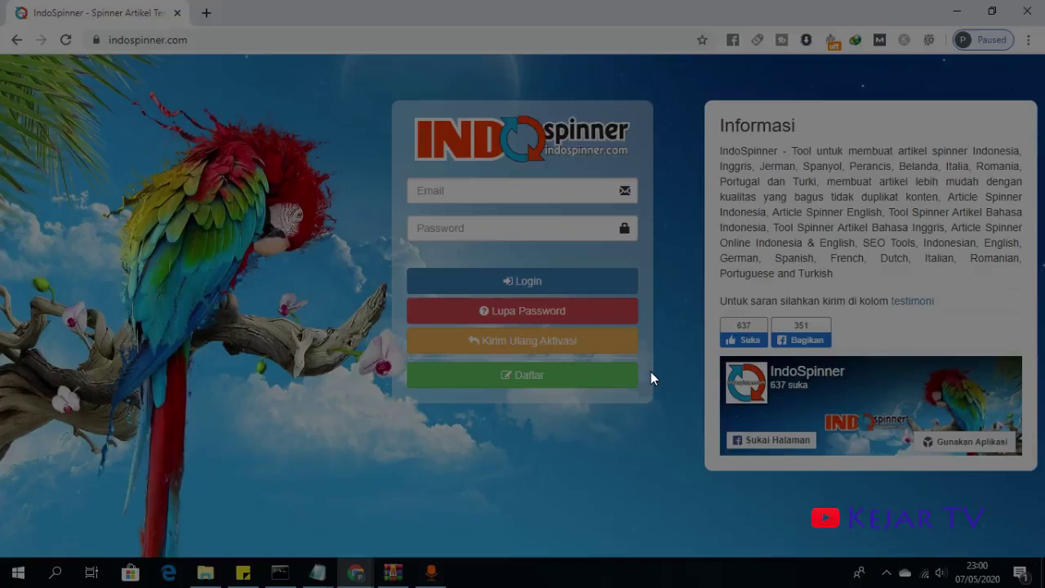
{"action": "left_click", "coordinate": [546, 192]}
{"action": "left_click", "coordinate": [471, 230]}
{"action": "left_click", "coordinate": [526, 383]}
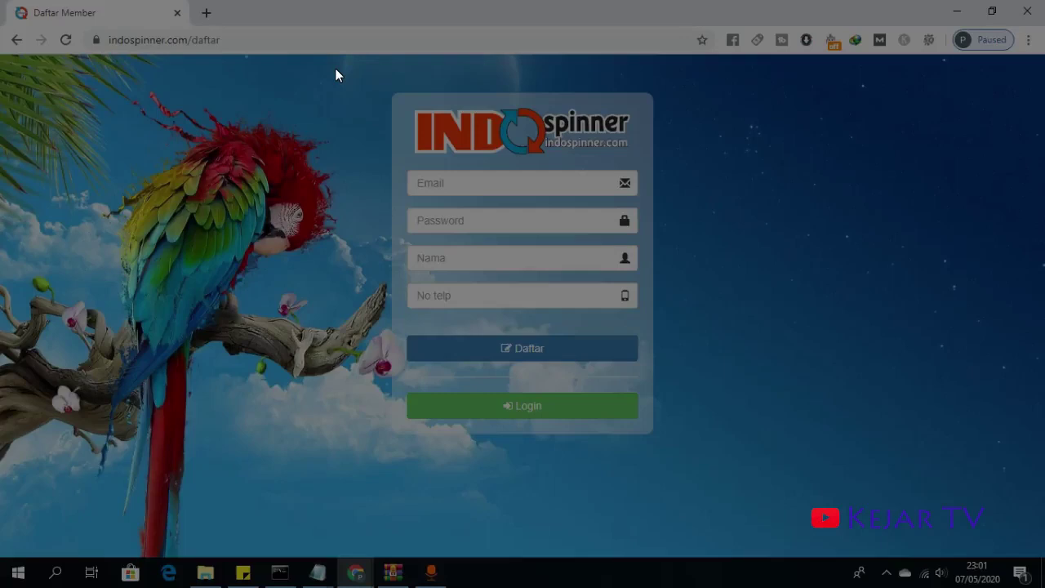
- Return to the login page and sign in with the account e-mail and password
{"action": "left_click", "coordinate": [16, 39]}
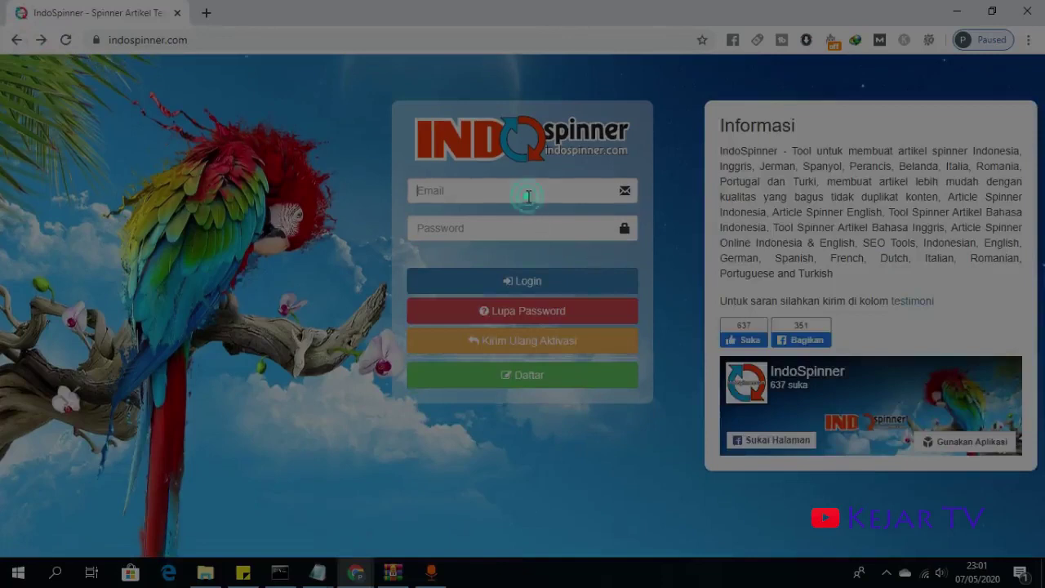
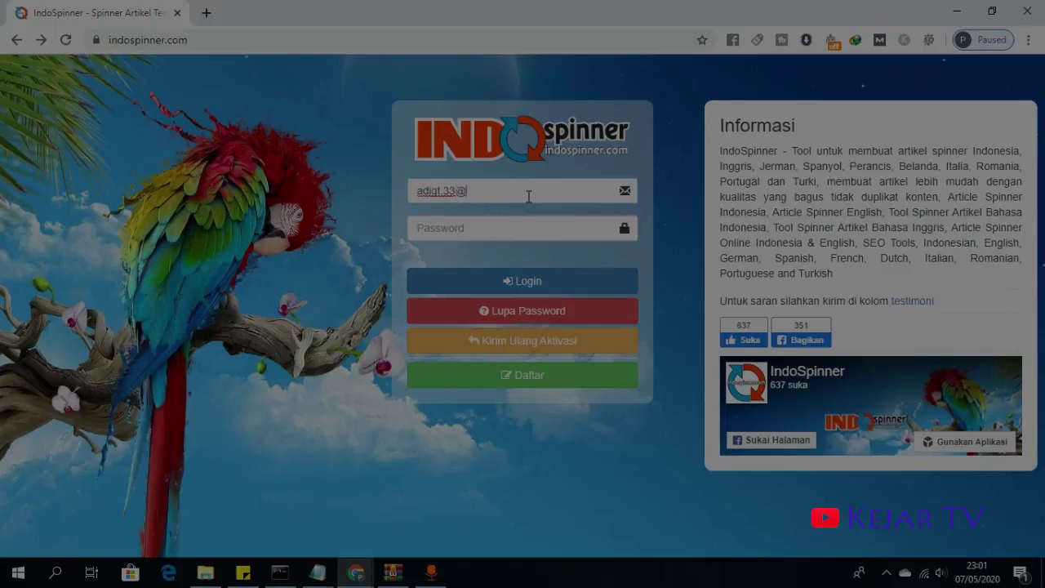
{"action": "key", "text": "Tab"}
{"action": "type", "text": "•••••••"}
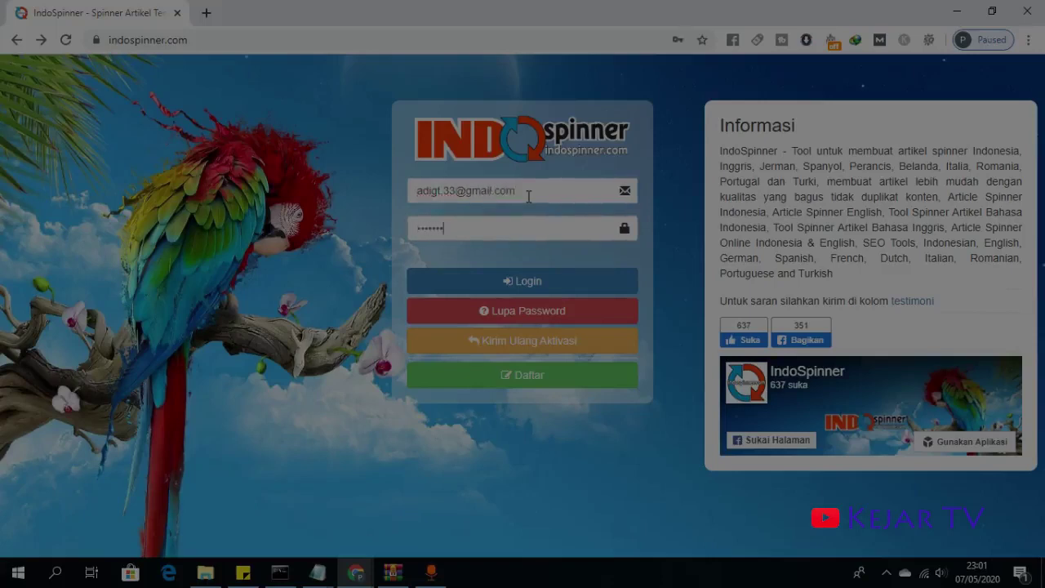
{"action": "type", "text": "•"}
{"action": "key", "text": "Return"}
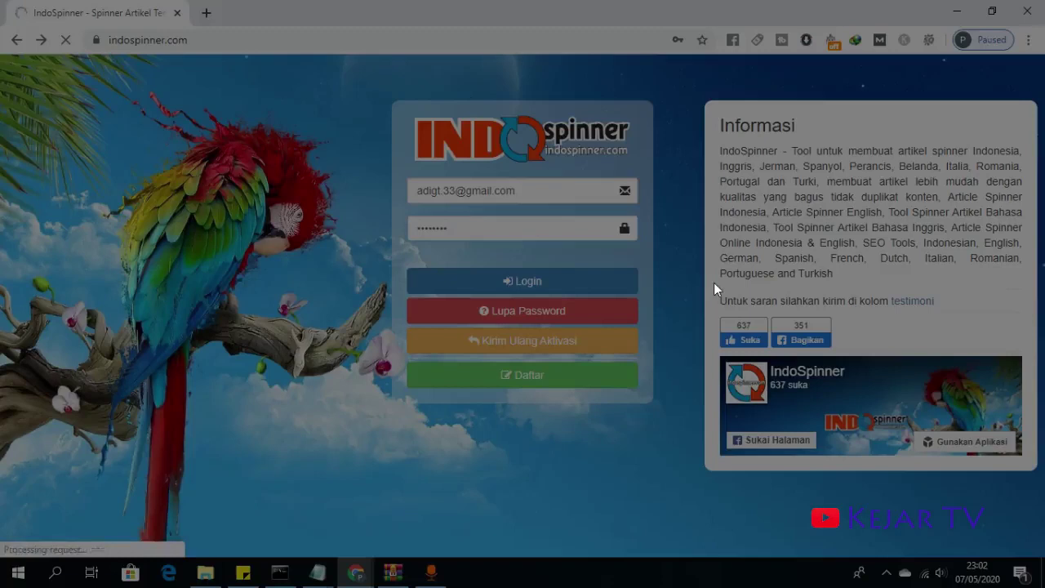
- Open IndoSpinner's Facebook page and its Testimoni page in new tabs
{"action": "right_click", "coordinate": [812, 382]}
{"action": "left_click", "coordinate": [825, 387]}
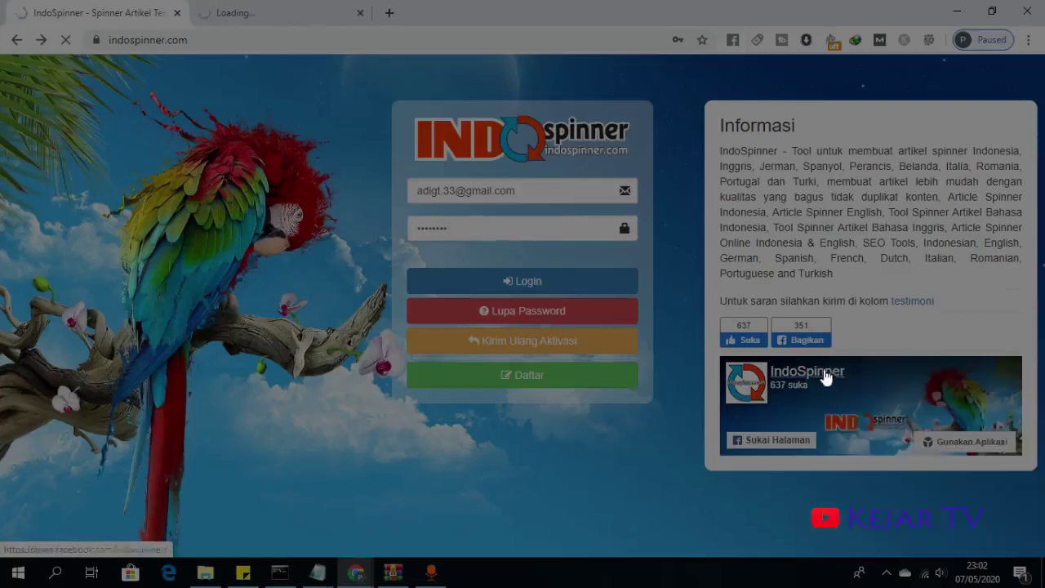
{"action": "right_click", "coordinate": [905, 302]}
{"action": "left_click", "coordinate": [918, 307]}
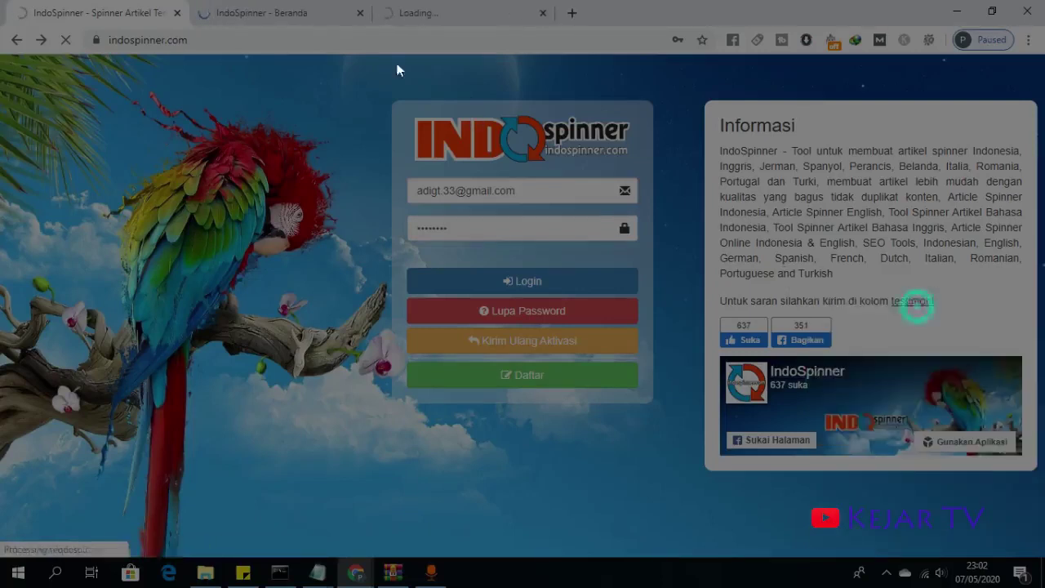
- Scroll through the Facebook page's reviews and posts, minimising the chat window
{"action": "left_click", "coordinate": [287, 12]}
{"action": "scroll", "coordinate": [365, 269], "scroll_direction": "down", "scroll_amount": 2}
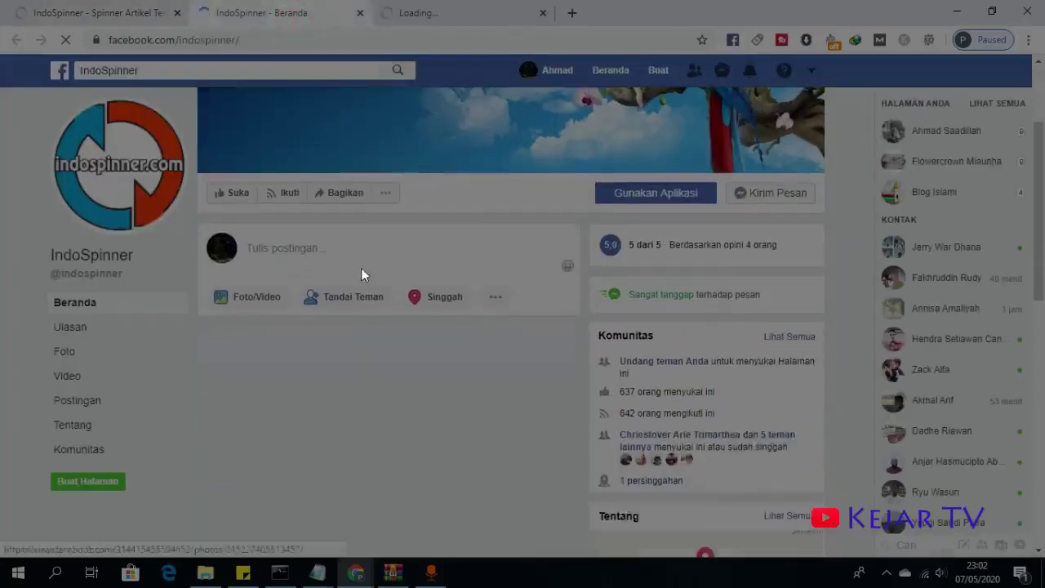
{"action": "scroll", "coordinate": [629, 315], "scroll_direction": "down", "scroll_amount": 1}
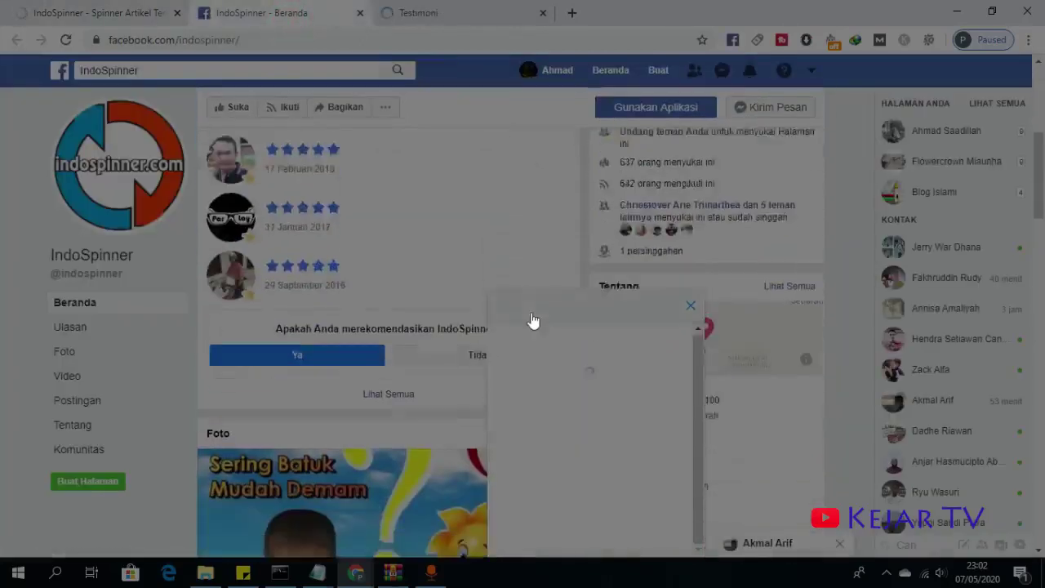
{"action": "scroll", "coordinate": [531, 320], "scroll_direction": "down", "scroll_amount": 3}
{"action": "left_click", "coordinate": [613, 315]}
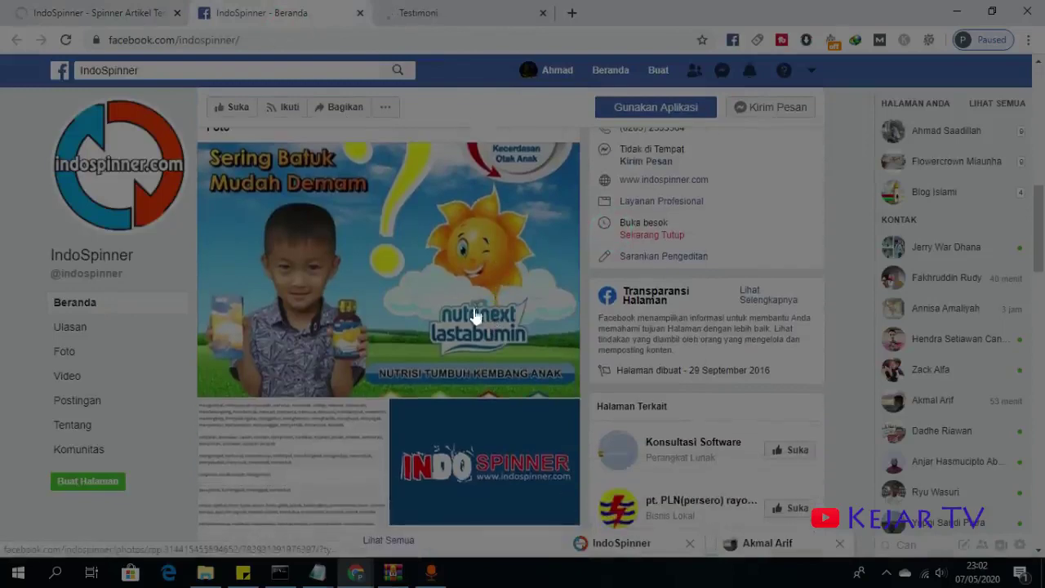
{"action": "scroll", "coordinate": [443, 252], "scroll_direction": "down", "scroll_amount": 4}
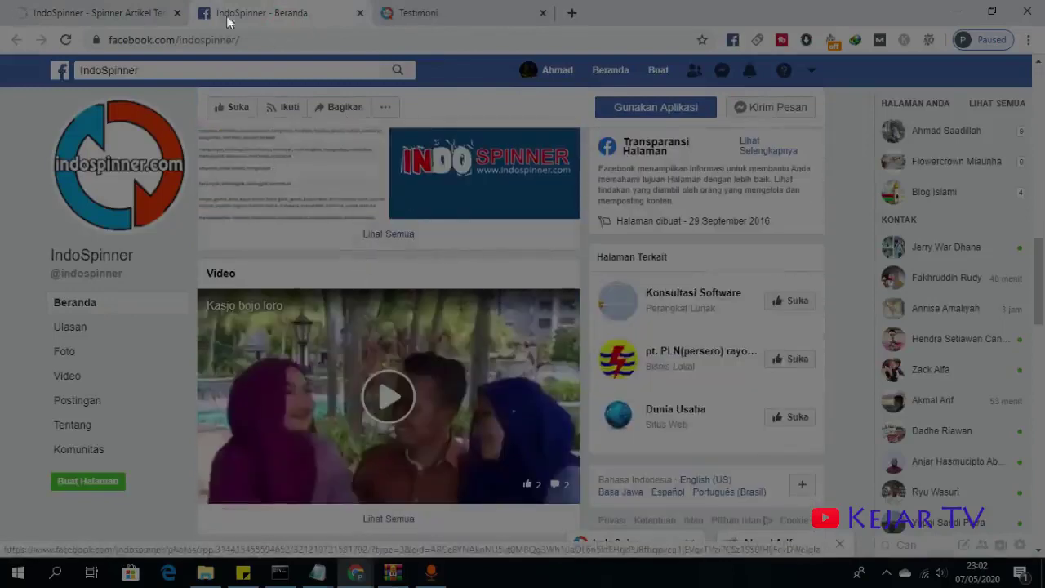
- Resubmit the login on the IndoSpinner tab, then keep browsing the Facebook posts
{"action": "left_click", "coordinate": [110, 13]}
{"action": "left_click", "coordinate": [547, 272]}
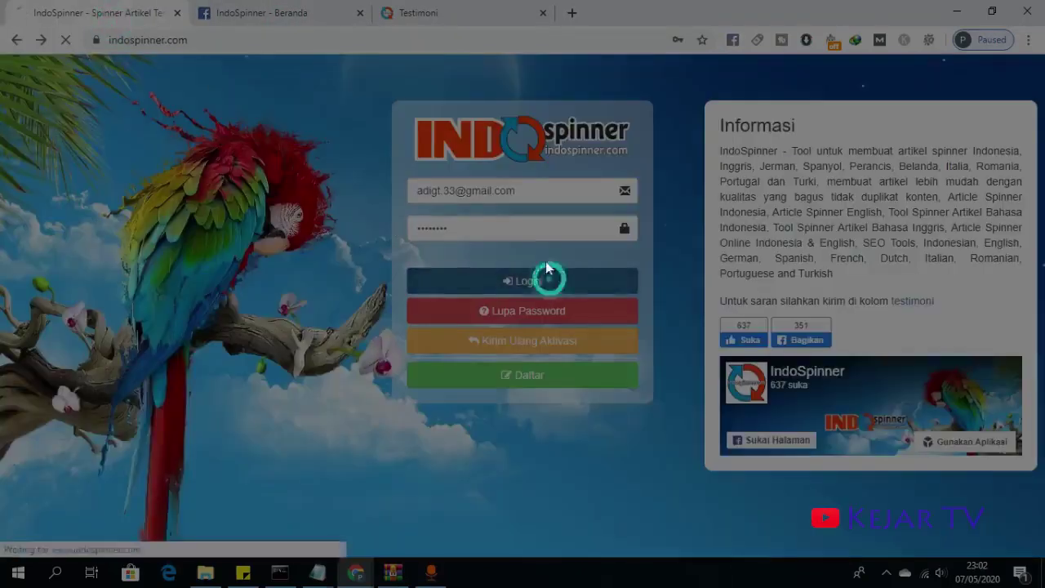
{"action": "left_click", "coordinate": [309, 13]}
{"action": "scroll", "coordinate": [332, 424], "scroll_direction": "down", "scroll_amount": 5}
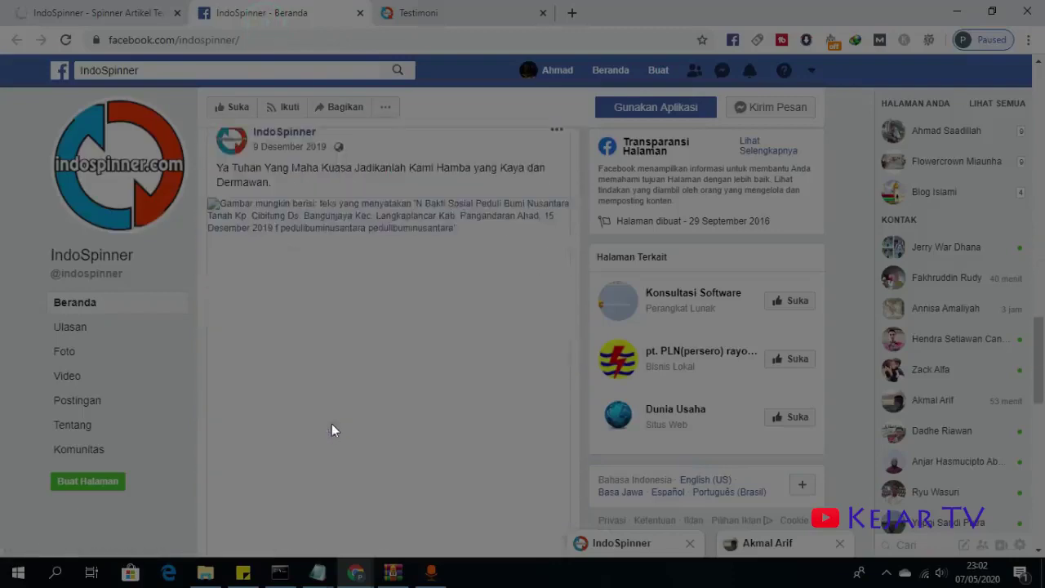
{"action": "scroll", "coordinate": [339, 417], "scroll_direction": "down", "scroll_amount": 2}
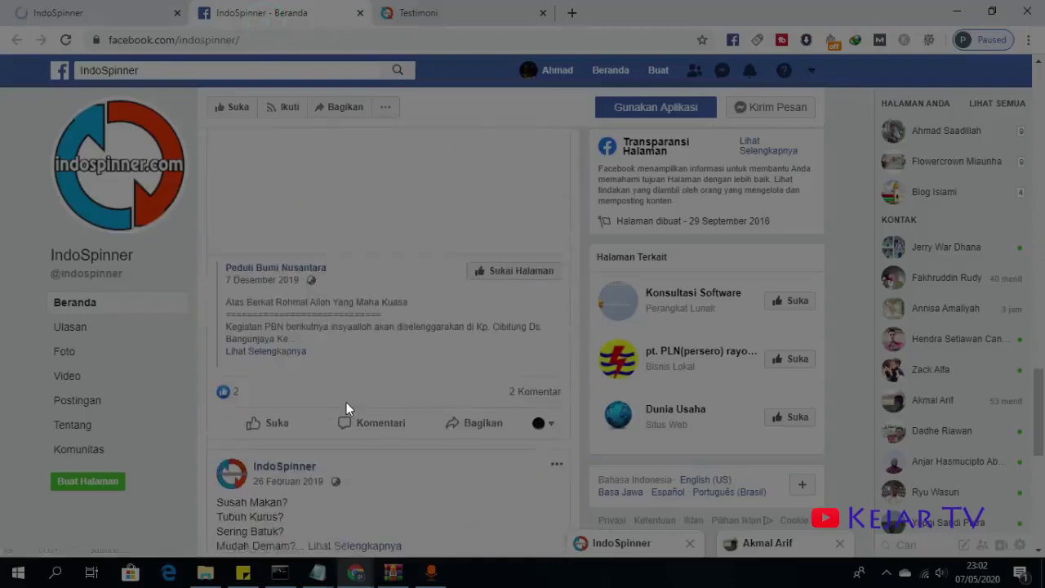
{"action": "scroll", "coordinate": [346, 402], "scroll_direction": "down", "scroll_amount": 5}
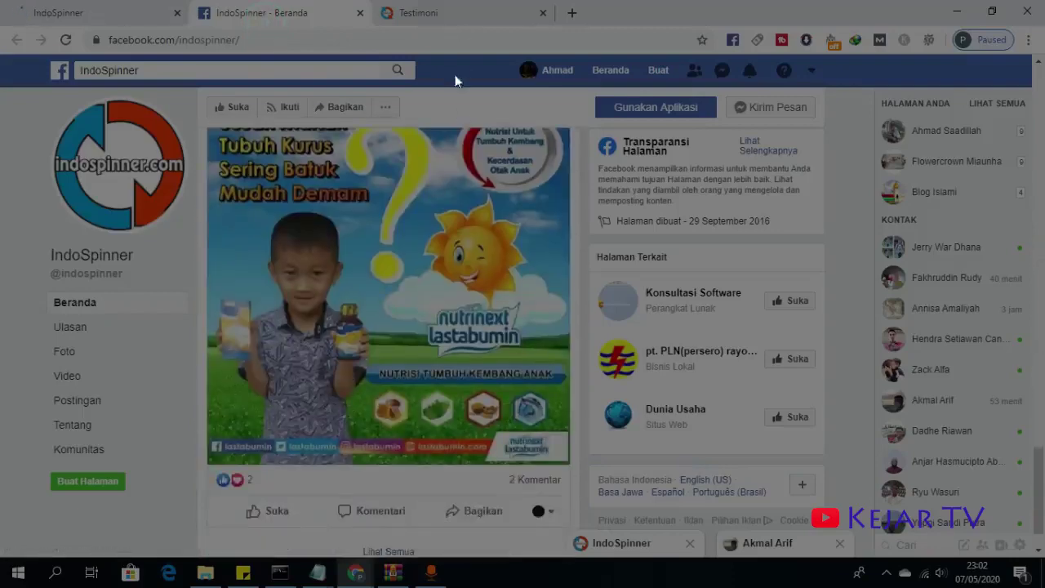
- Close the Facebook tab, dismiss the notification request, and read the Testimoni page
{"action": "left_click", "coordinate": [360, 13]}
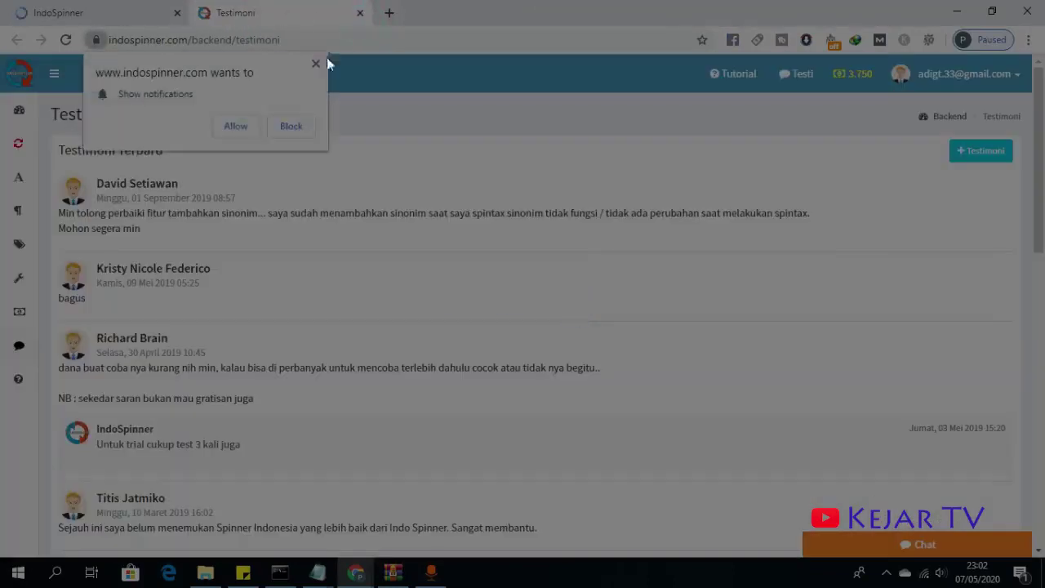
{"action": "left_click", "coordinate": [317, 65]}
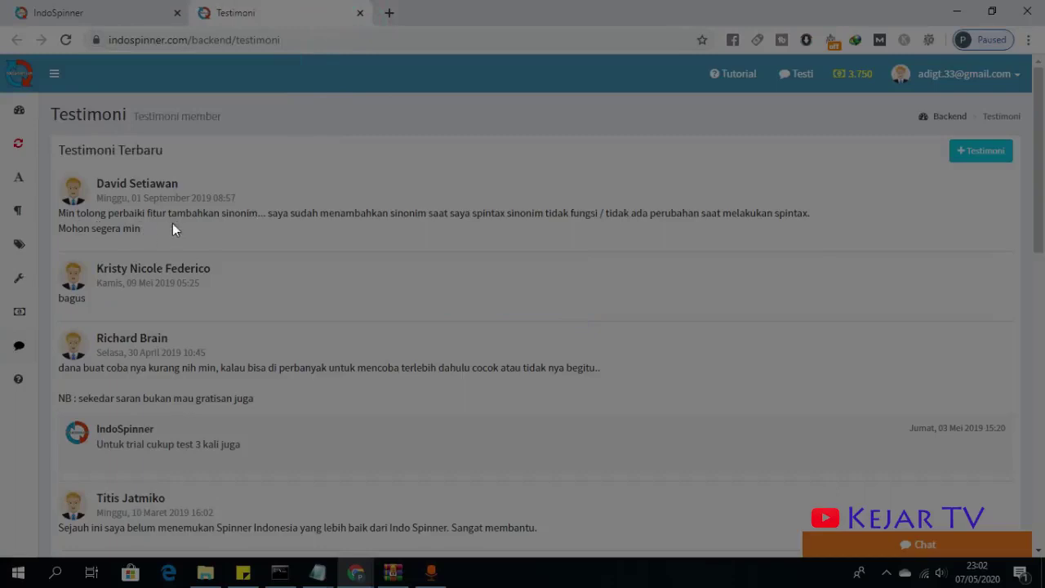
{"action": "scroll", "coordinate": [546, 203], "scroll_direction": "down", "scroll_amount": 4}
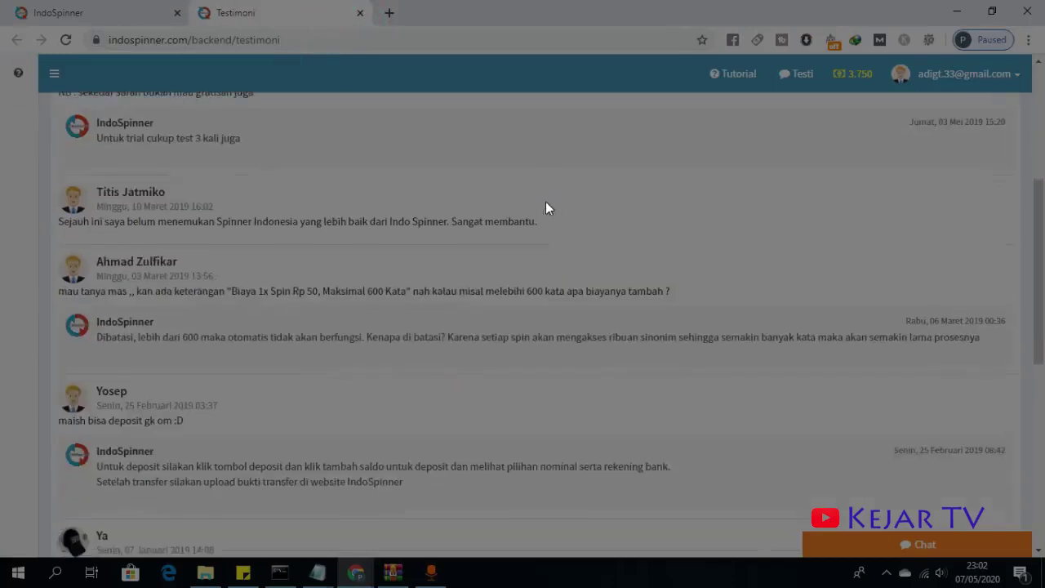
- On the IndoSpinner dashboard, dismiss the notification request, save the password, and review Beranda
{"action": "left_click", "coordinate": [94, 10]}
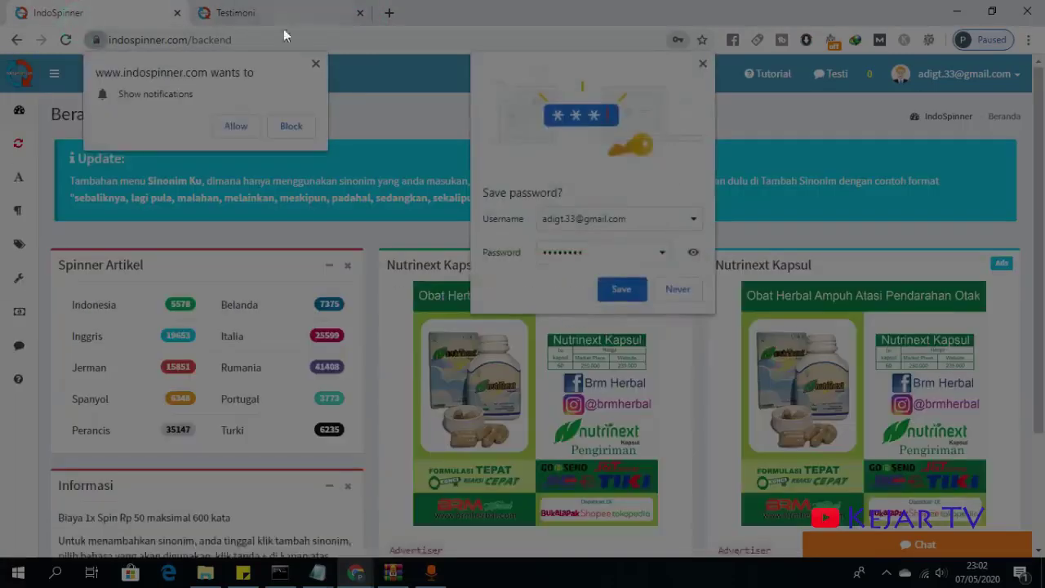
{"action": "left_click", "coordinate": [316, 65]}
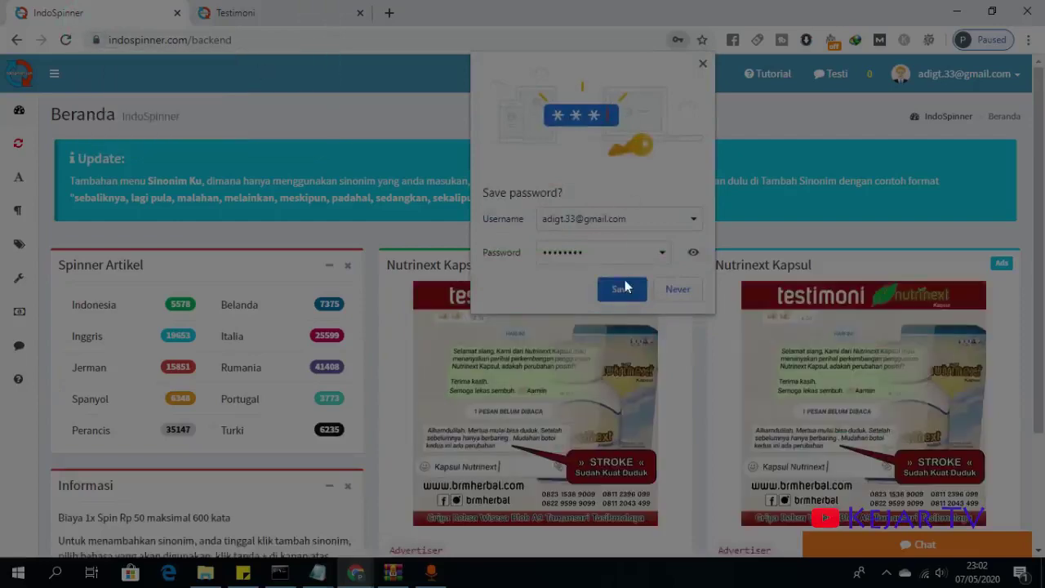
{"action": "left_click", "coordinate": [625, 290]}
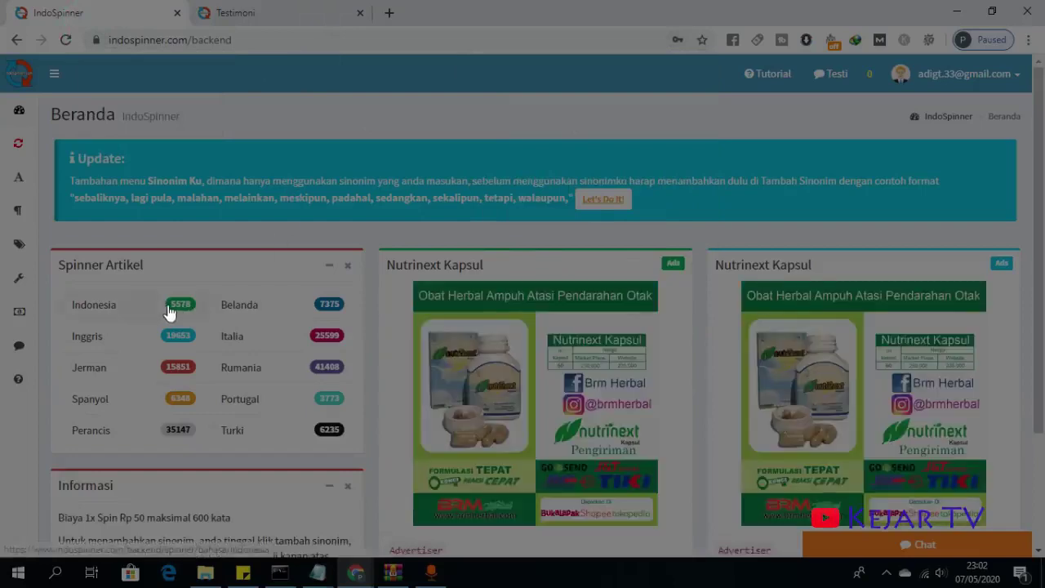
{"action": "scroll", "coordinate": [168, 313], "scroll_direction": "down", "scroll_amount": 1}
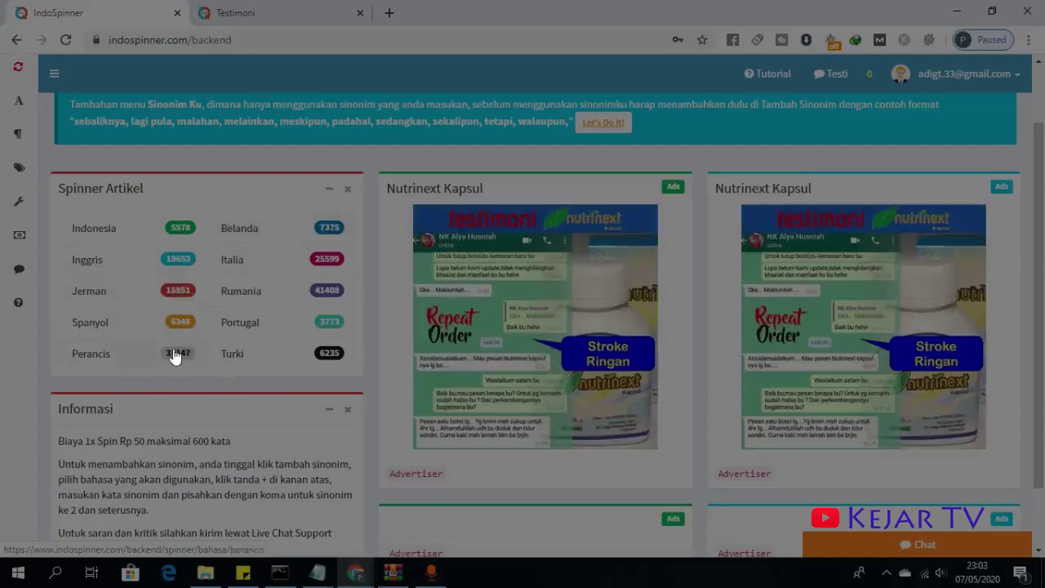
{"action": "scroll", "coordinate": [244, 338], "scroll_direction": "down", "scroll_amount": 2}
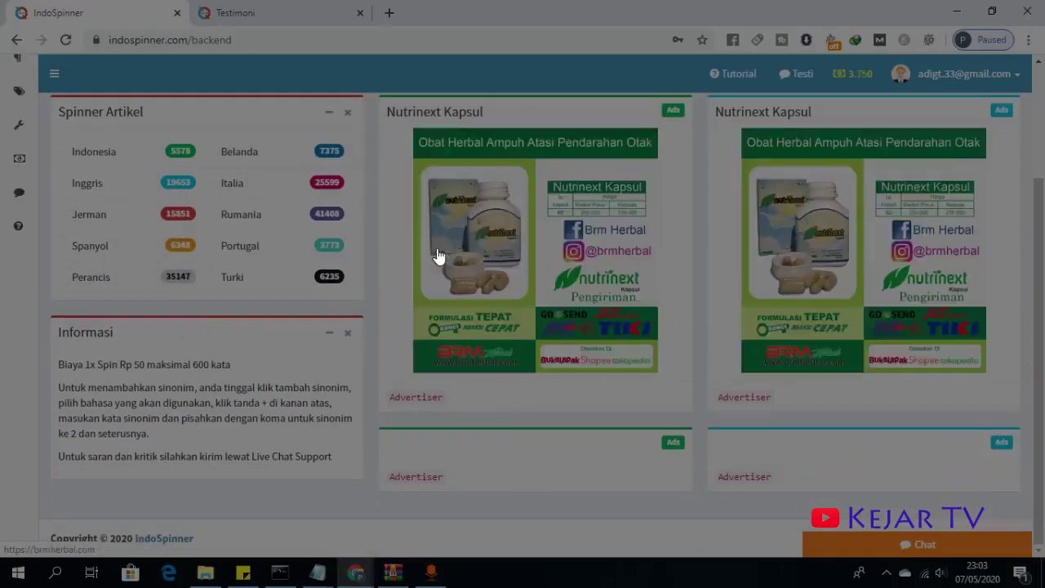
{"action": "scroll", "coordinate": [251, 299], "scroll_direction": "up", "scroll_amount": 4}
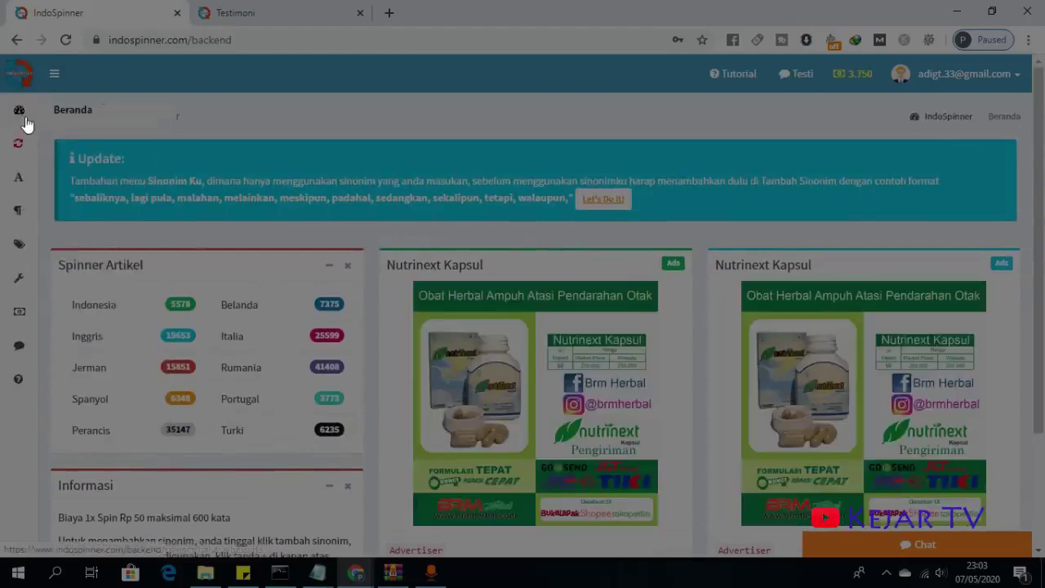
- Open the Sinonim Gayaku page, dismiss the notification request, and reveal the Spinner dictionary flyout
{"action": "left_click", "coordinate": [604, 198]}
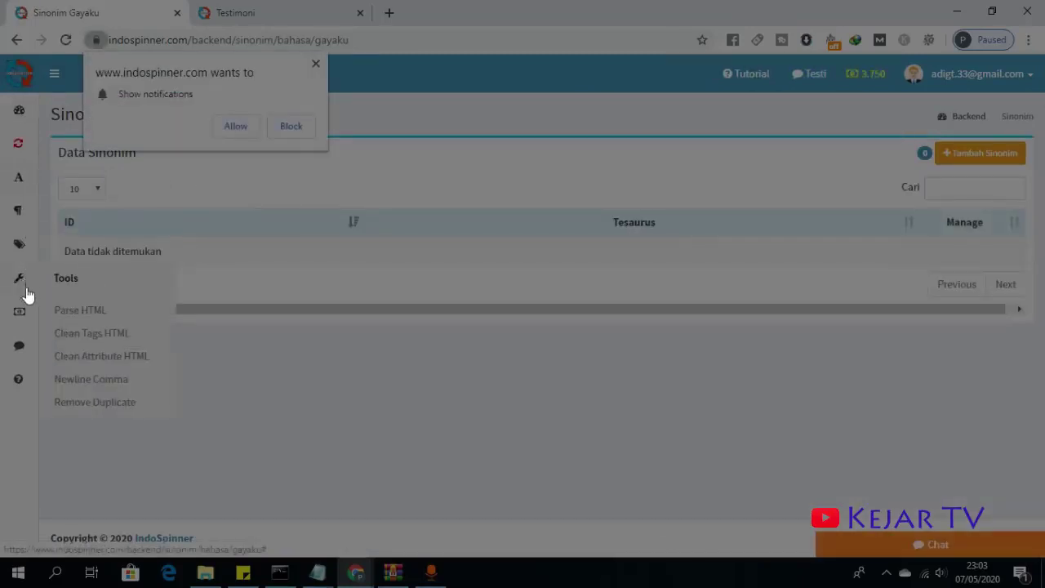
{"action": "mouse_move", "coordinate": [20, 282]}
{"action": "mouse_move", "coordinate": [20, 258]}
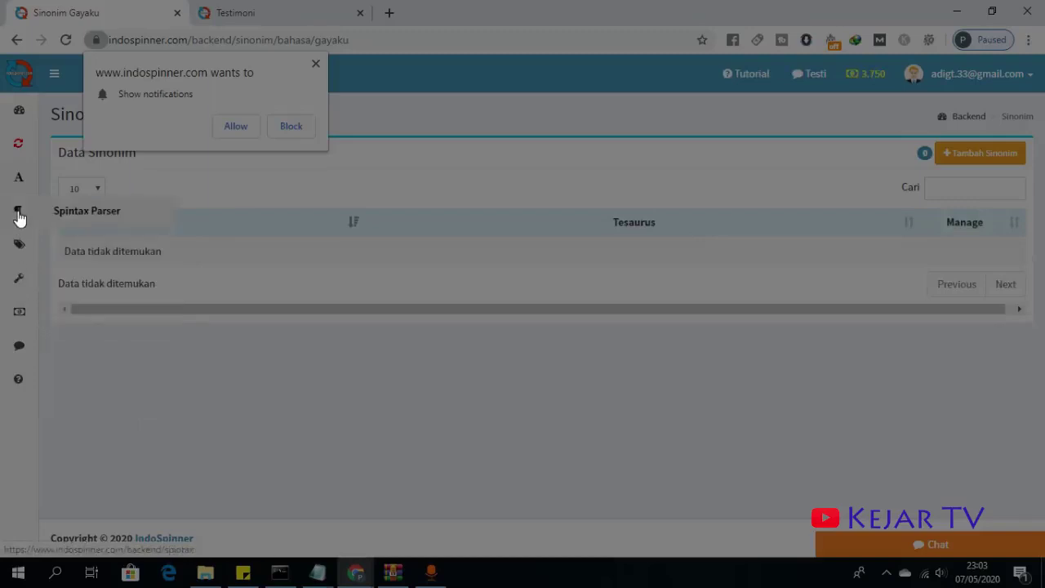
{"action": "mouse_move", "coordinate": [28, 136]}
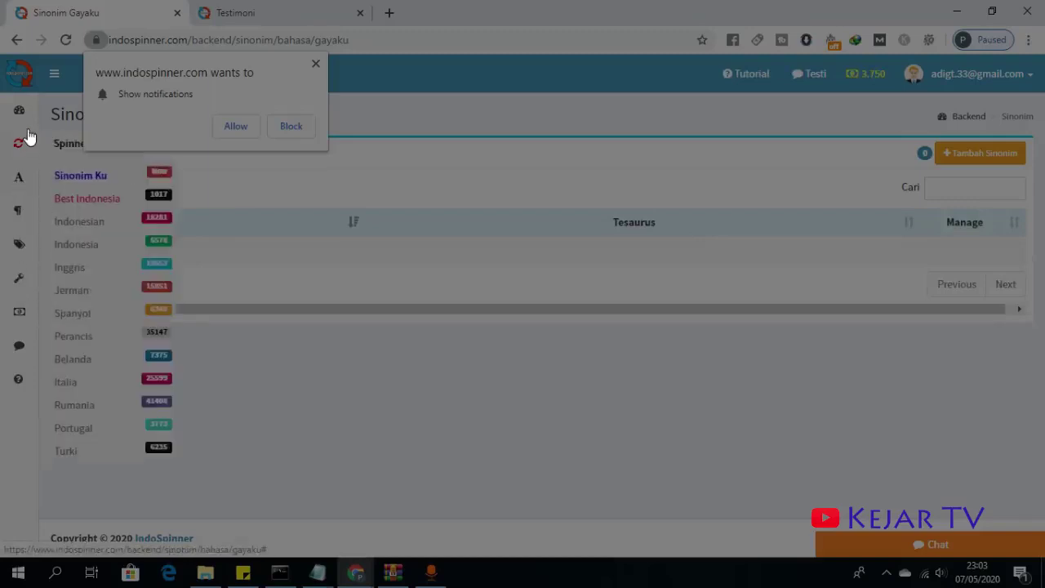
{"action": "left_click", "coordinate": [315, 63]}
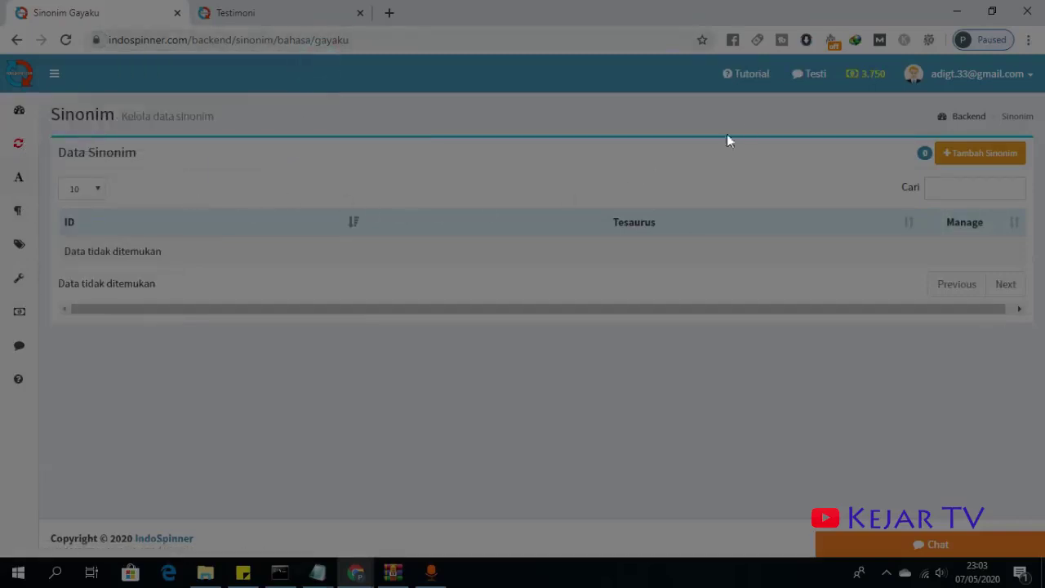
{"action": "mouse_move", "coordinate": [19, 146]}
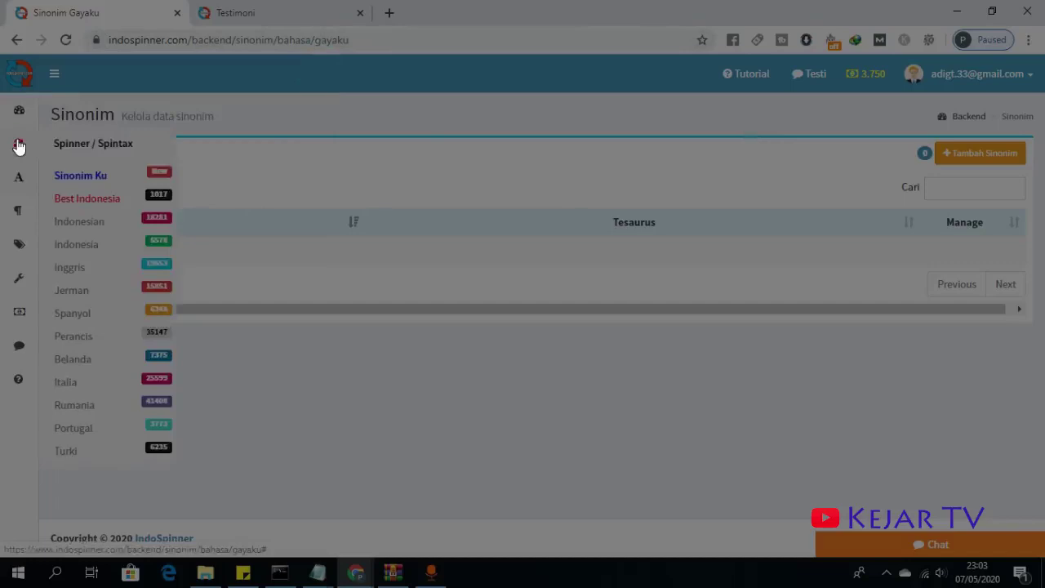
- Open the Best Indonesia spinner and select its Teks Asli box
{"action": "left_click", "coordinate": [81, 204]}
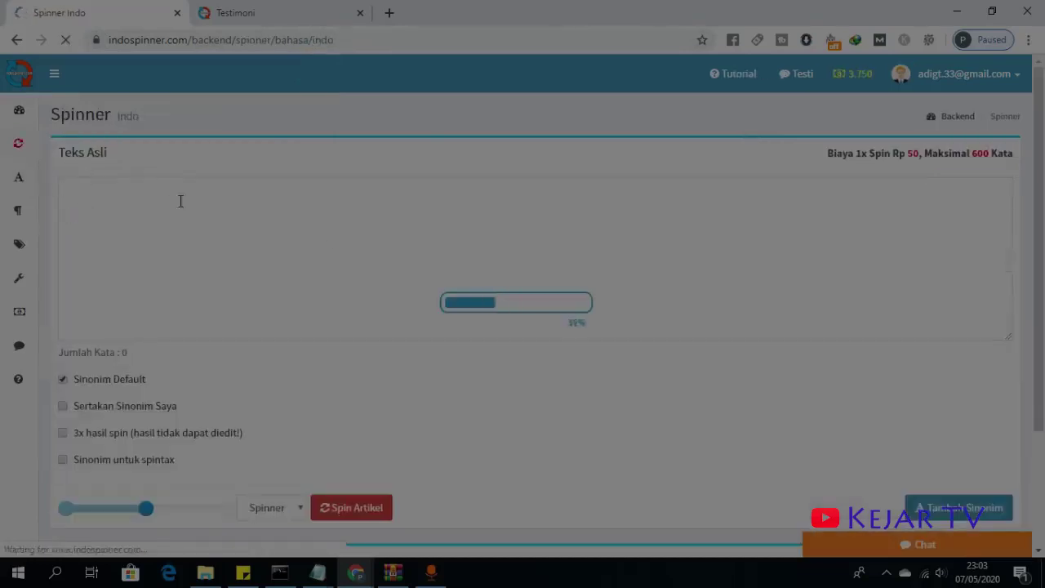
{"action": "scroll", "coordinate": [324, 219], "scroll_direction": "down", "scroll_amount": 2}
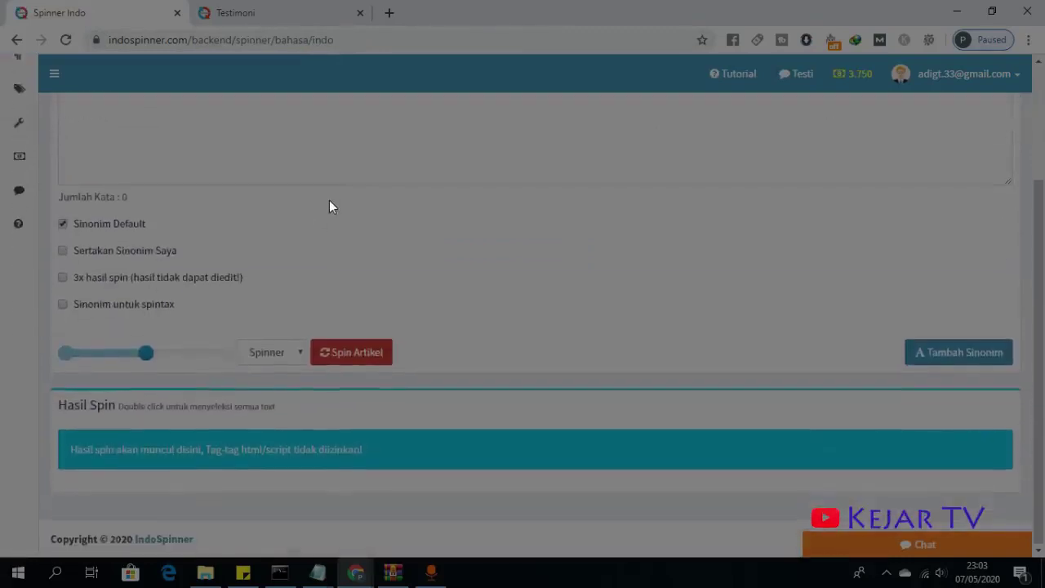
{"action": "scroll", "coordinate": [321, 196], "scroll_direction": "up", "scroll_amount": 1}
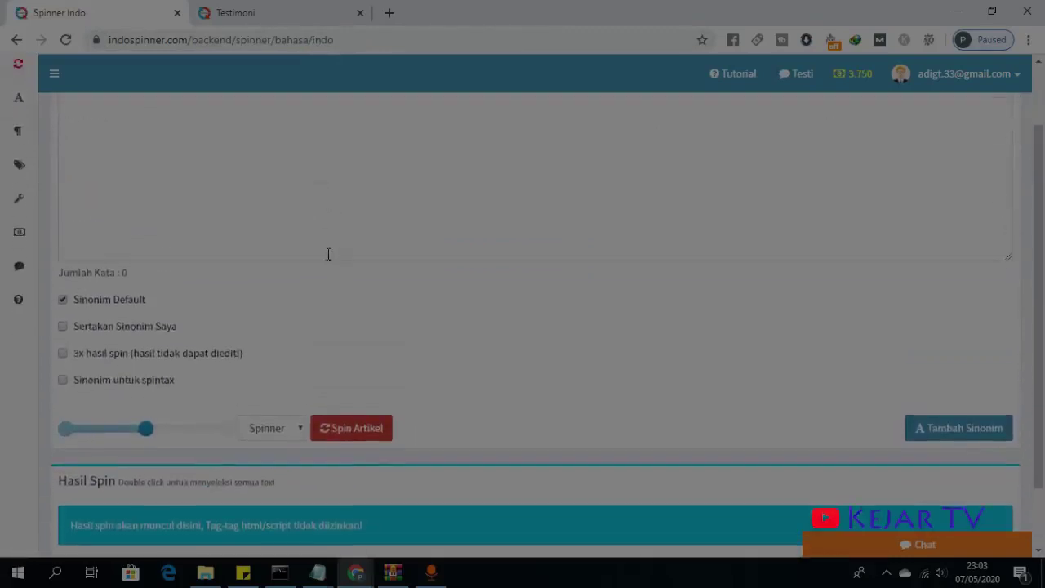
{"action": "scroll", "coordinate": [278, 257], "scroll_direction": "up", "scroll_amount": 1}
{"action": "left_click", "coordinate": [210, 252]}
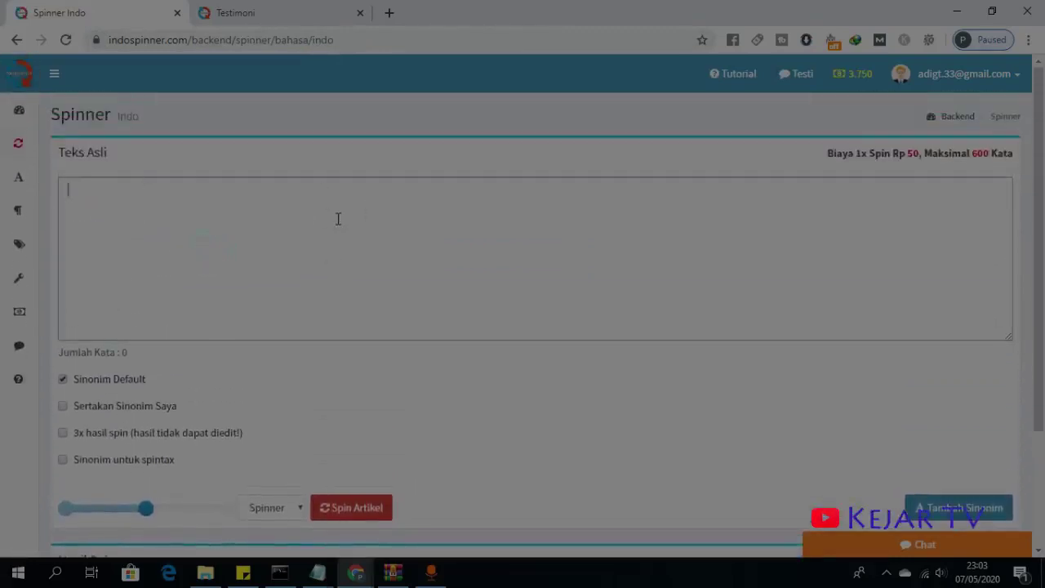
- Copy the Indo Spinner testimonial from the Testimoni tab and paste it into Teks Asli
{"action": "left_click", "coordinate": [302, 15]}
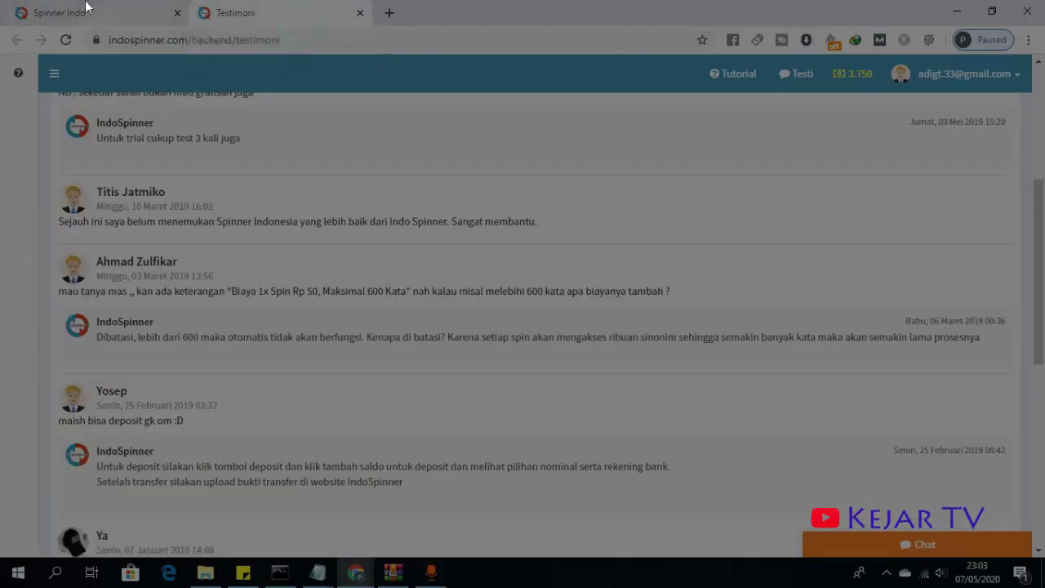
{"action": "left_click_drag", "start_coordinate": [57, 222], "coordinate": [548, 240]}
{"action": "right_click", "coordinate": [528, 224]}
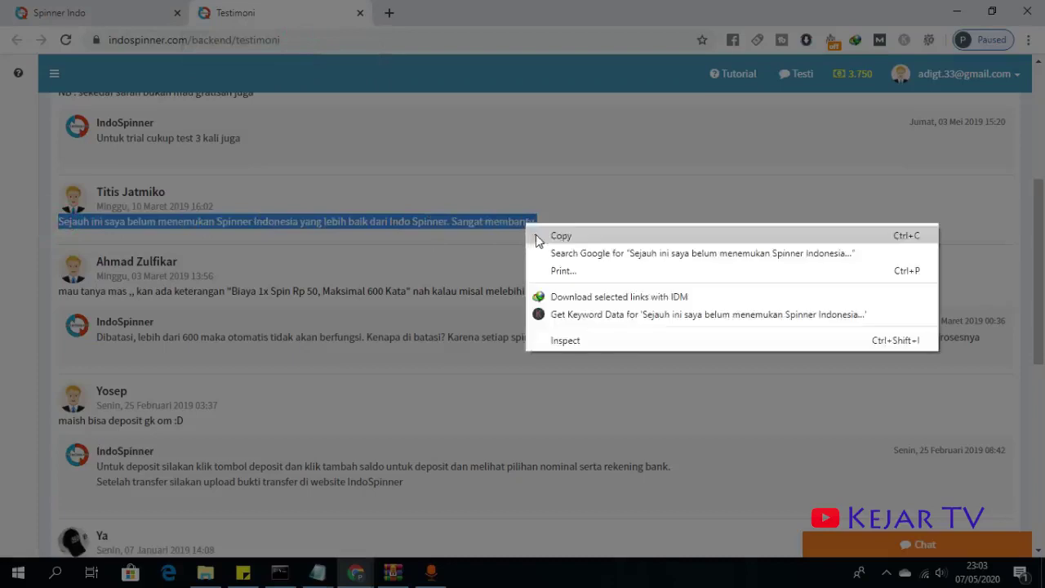
{"action": "left_click", "coordinate": [555, 235]}
{"action": "left_click", "coordinate": [148, 12]}
{"action": "left_click", "coordinate": [254, 288]}
{"action": "right_click", "coordinate": [253, 287]}
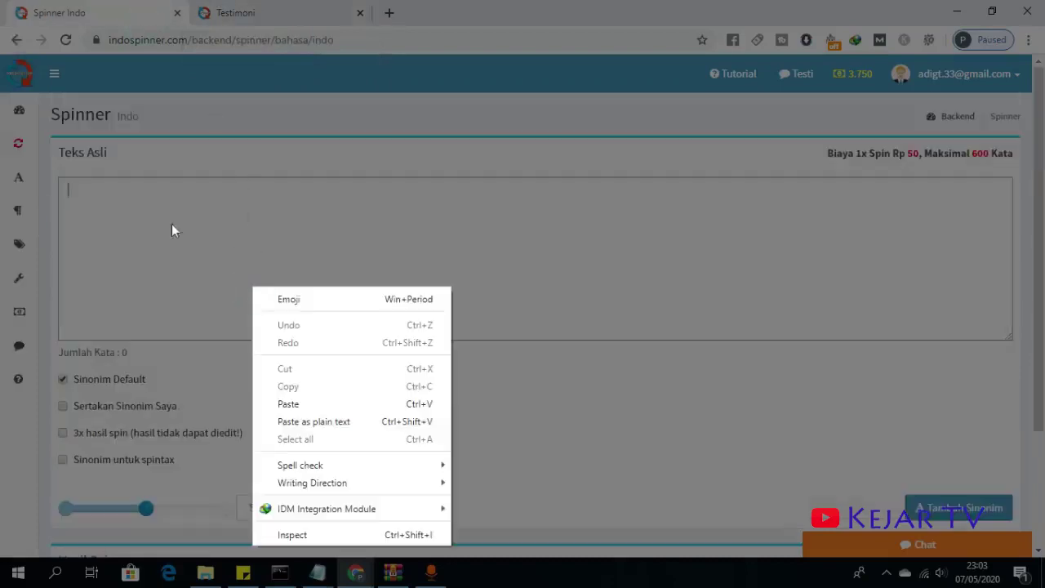
{"action": "left_click", "coordinate": [282, 403]}
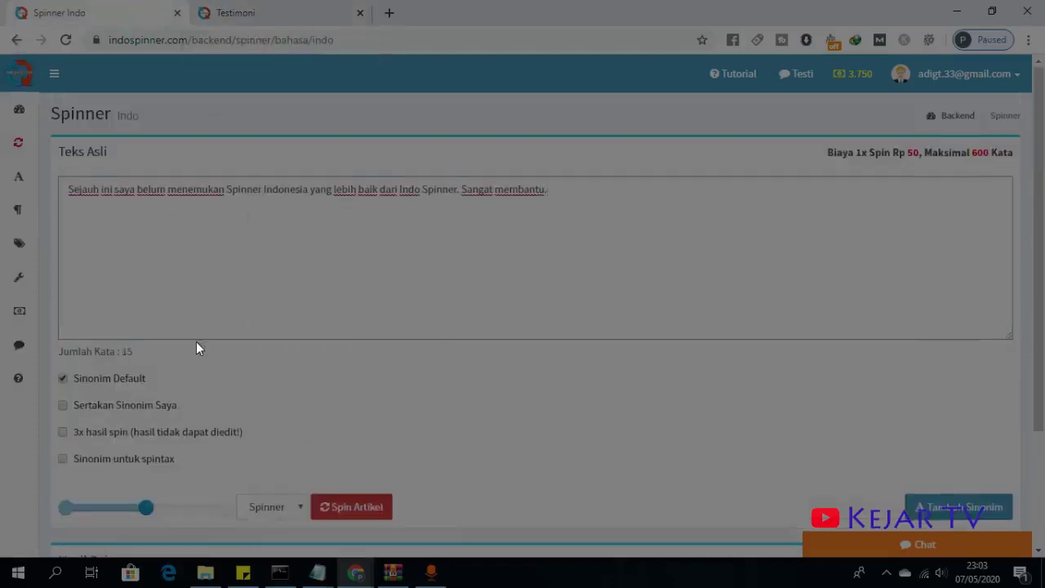
{"action": "scroll", "coordinate": [71, 314], "scroll_direction": "down", "scroll_amount": 1}
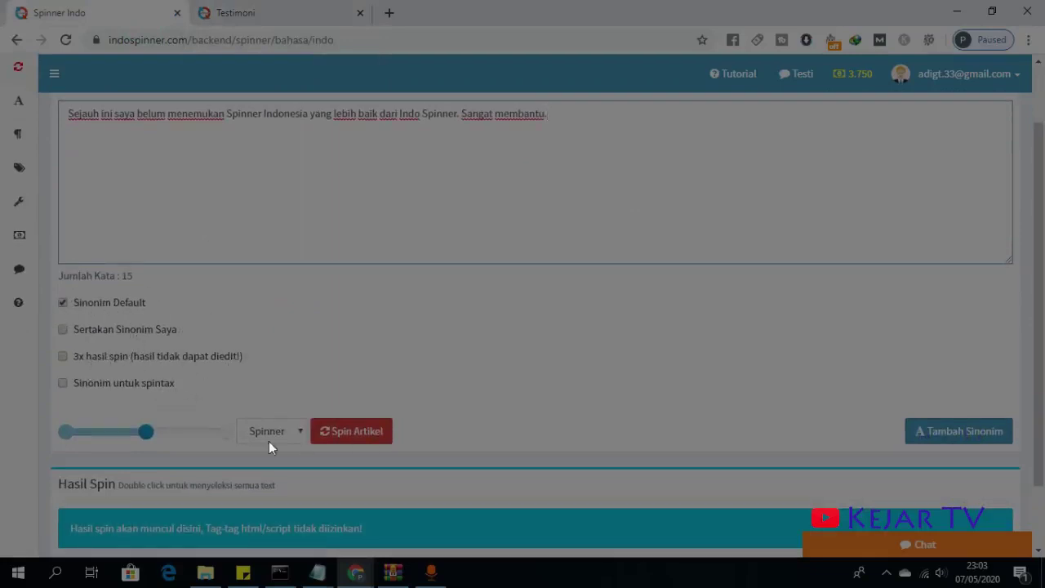
{"action": "scroll", "coordinate": [268, 441], "scroll_direction": "down", "scroll_amount": 1}
{"action": "left_click", "coordinate": [273, 360]}
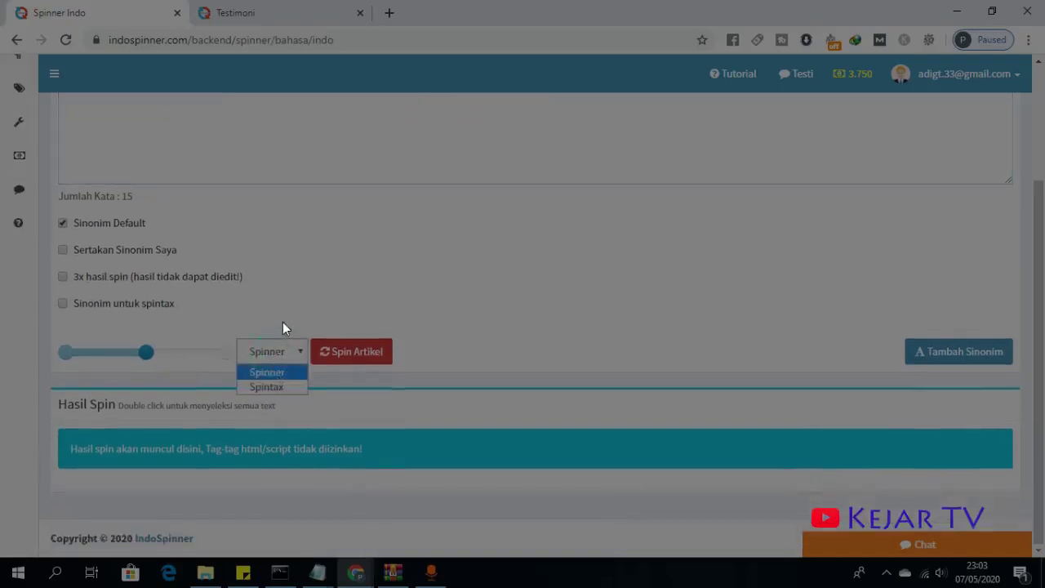
{"action": "scroll", "coordinate": [296, 317], "scroll_direction": "up", "scroll_amount": 2}
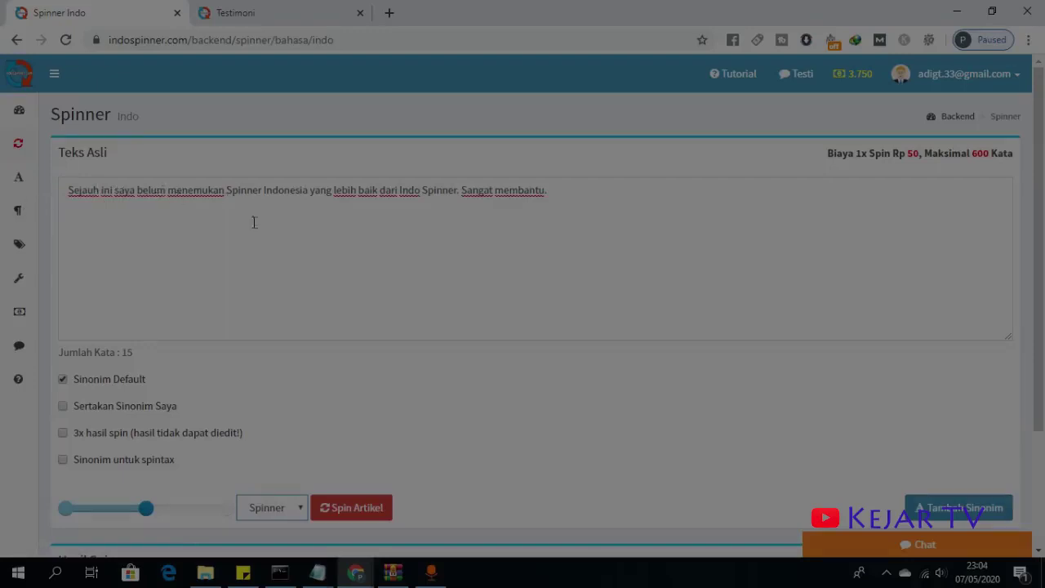
{"action": "scroll", "coordinate": [359, 383], "scroll_direction": "down", "scroll_amount": 2}
{"action": "left_click", "coordinate": [270, 353]}
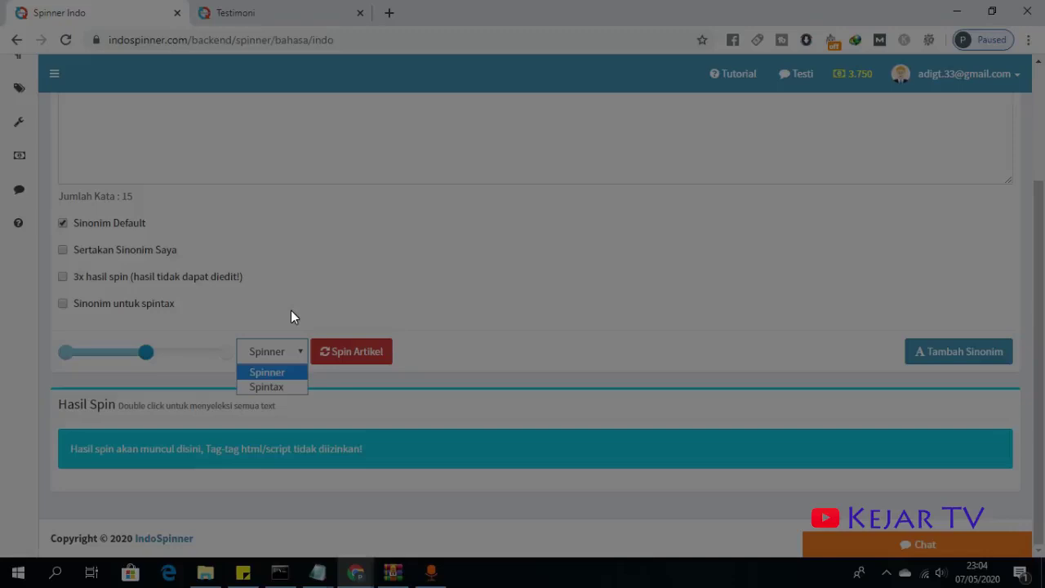
{"action": "left_click", "coordinate": [887, 572]}
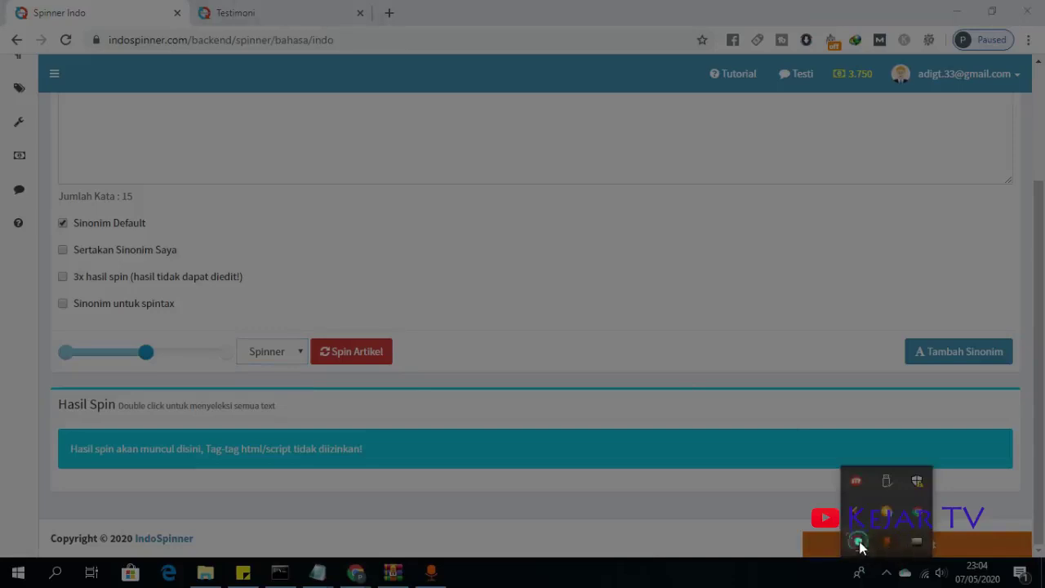
{"action": "left_click", "coordinate": [857, 542]}
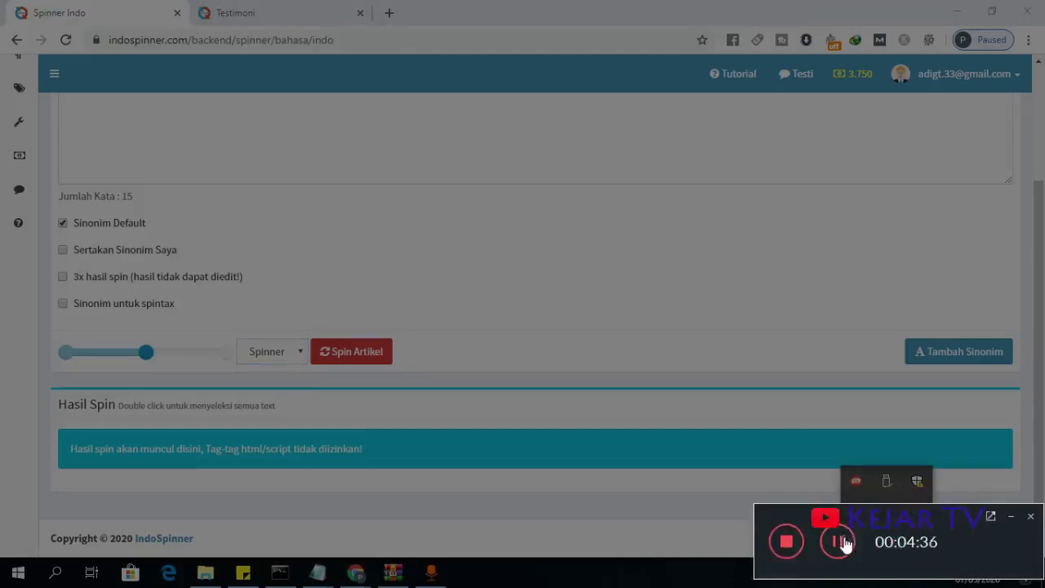
{"action": "left_click", "coordinate": [844, 544]}
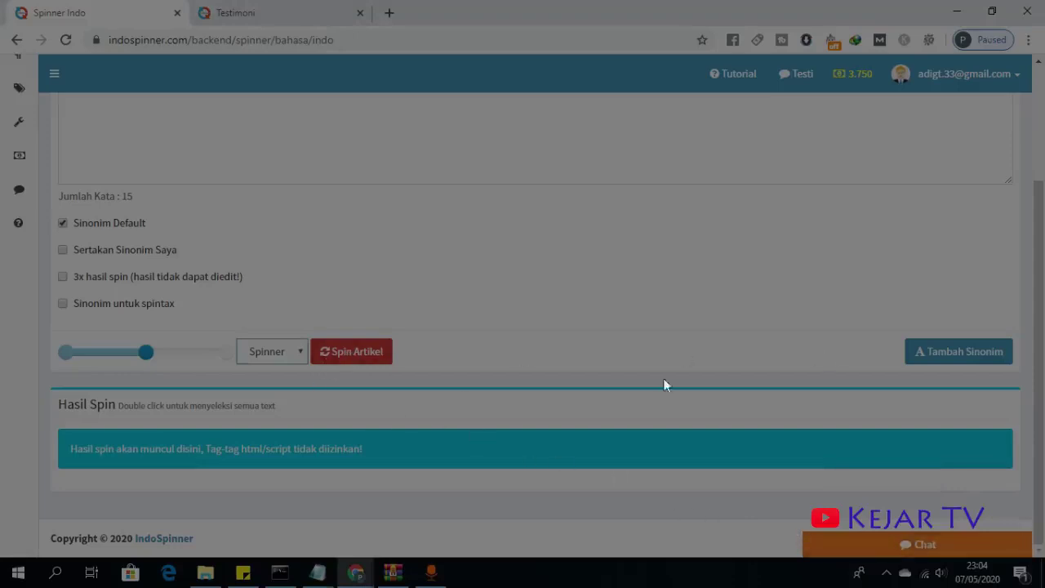
- Spin the testimonial with Spin Artikel, confirm it, and review the Hasil Spin result
{"action": "left_click", "coordinate": [341, 357]}
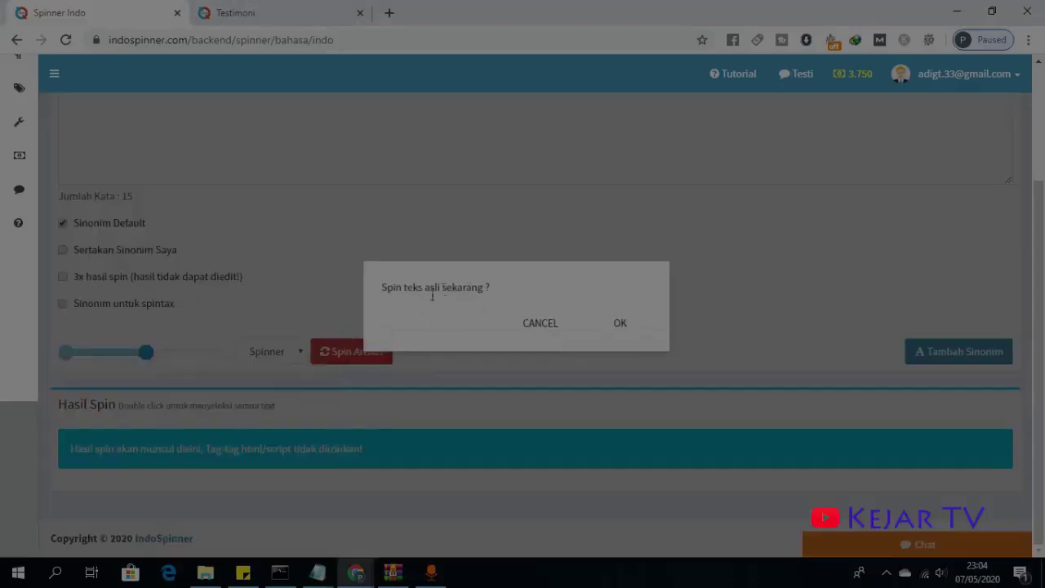
{"action": "left_click", "coordinate": [612, 324]}
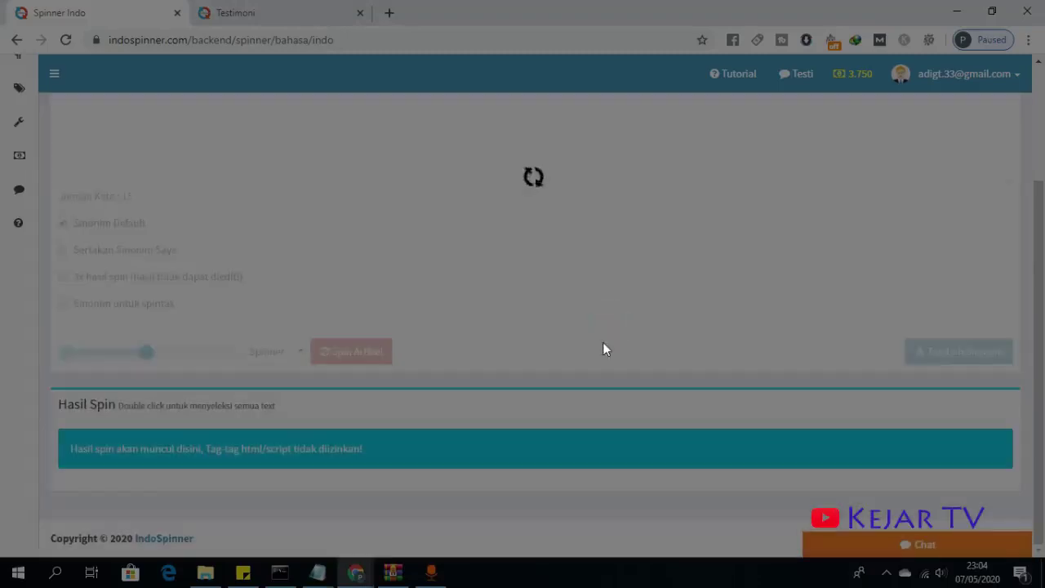
{"action": "scroll", "coordinate": [405, 365], "scroll_direction": "down", "scroll_amount": 1}
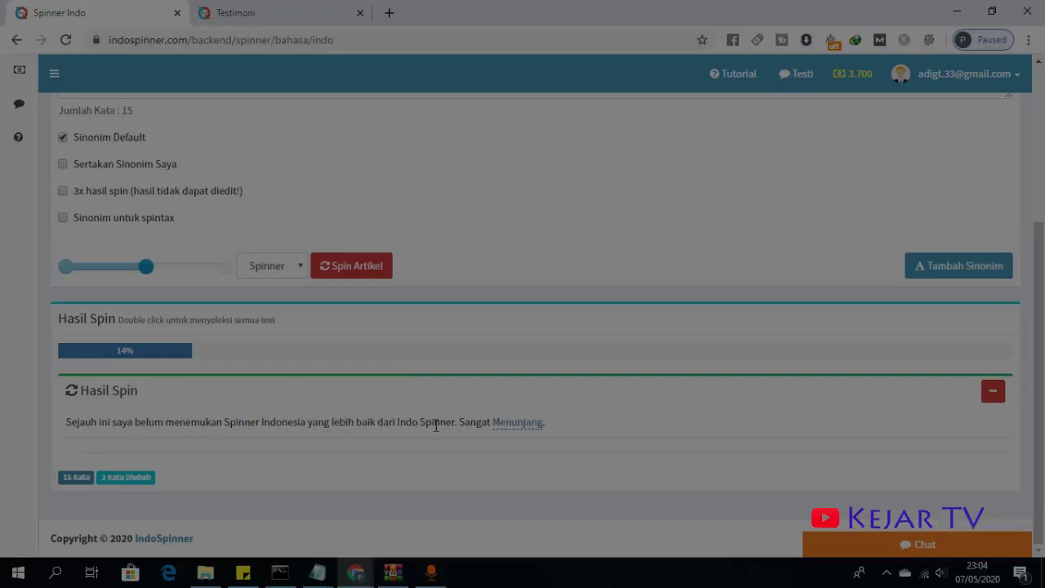
{"action": "scroll", "coordinate": [525, 426], "scroll_direction": "up", "scroll_amount": 3}
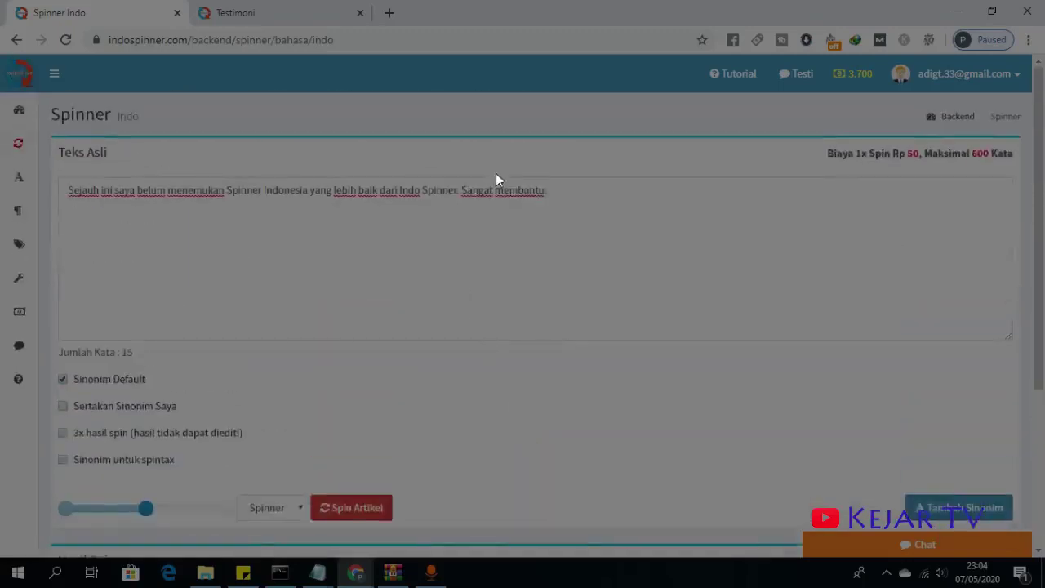
{"action": "scroll", "coordinate": [546, 256], "scroll_direction": "down", "scroll_amount": 3}
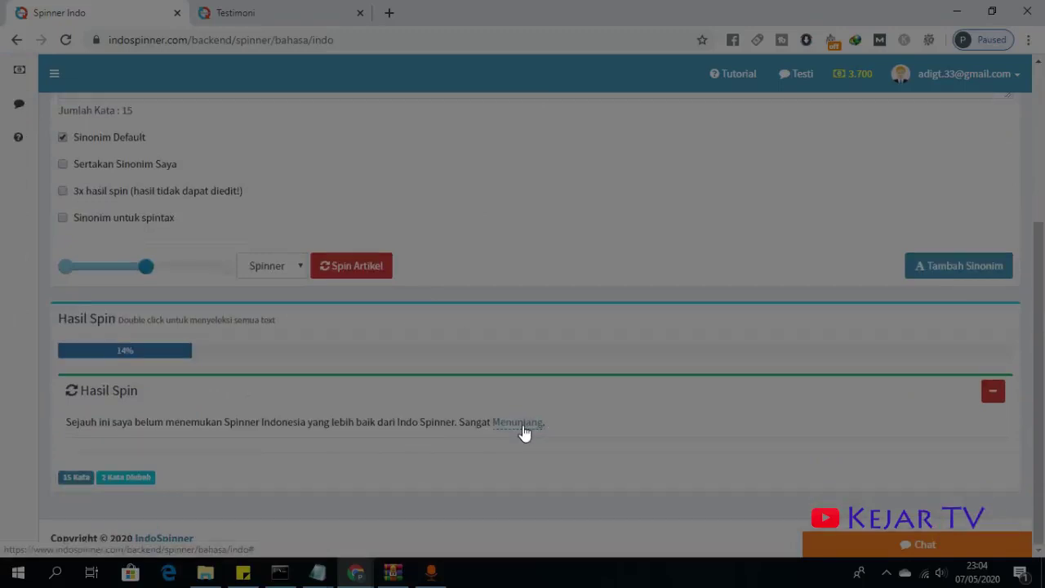
{"action": "scroll", "coordinate": [525, 431], "scroll_direction": "up", "scroll_amount": 3}
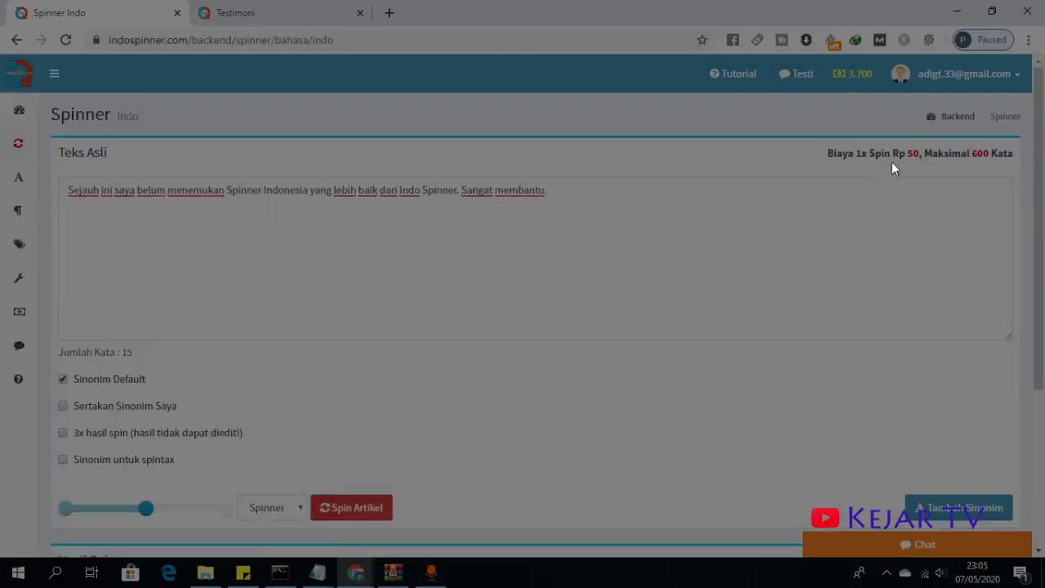
- Highlight the per-spin price of 50 and the word Maksimal in the pricing note
{"action": "left_click_drag", "start_coordinate": [906, 158], "coordinate": [919, 160]}
{"action": "double_click", "coordinate": [926, 155]}
{"action": "left_click", "coordinate": [984, 155]}
{"action": "scroll", "coordinate": [469, 300], "scroll_direction": "down", "scroll_amount": 3}
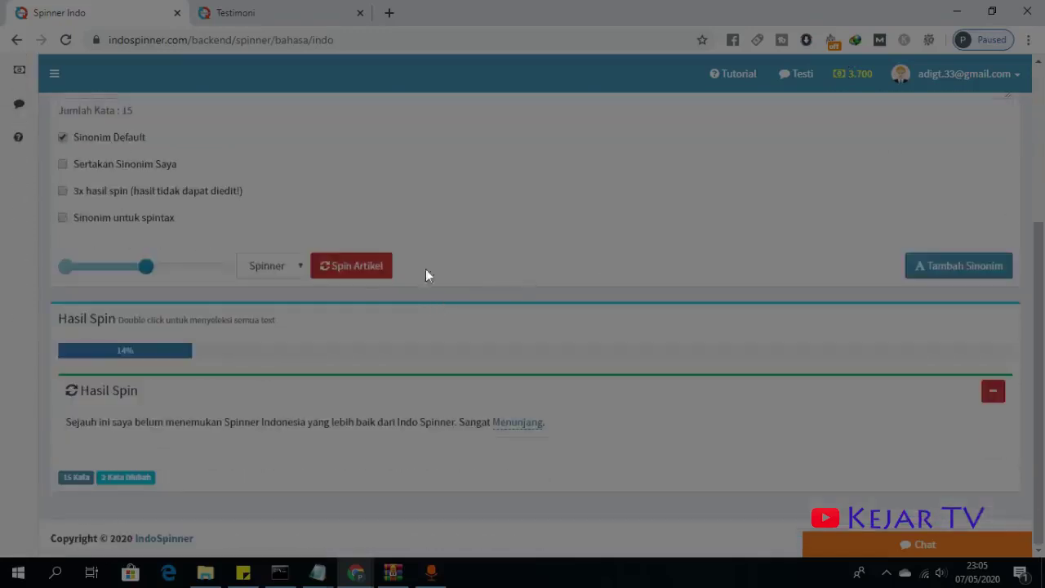
- Switch the output mode to Spintax and respin, listing six alternatives for 'Membantu'
{"action": "left_click", "coordinate": [281, 269]}
{"action": "left_click", "coordinate": [272, 302]}
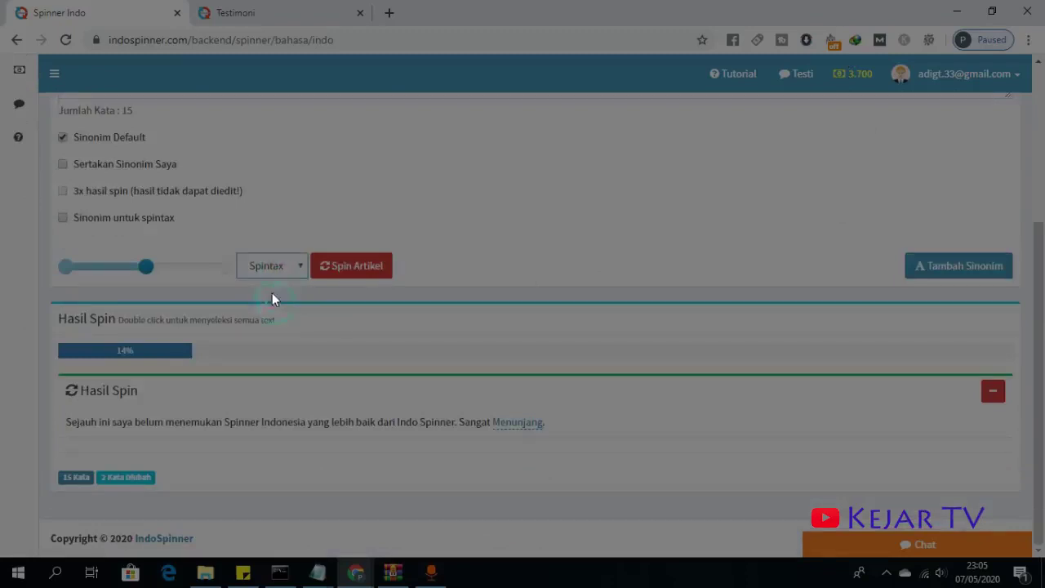
{"action": "left_click", "coordinate": [353, 271]}
{"action": "left_click", "coordinate": [623, 331]}
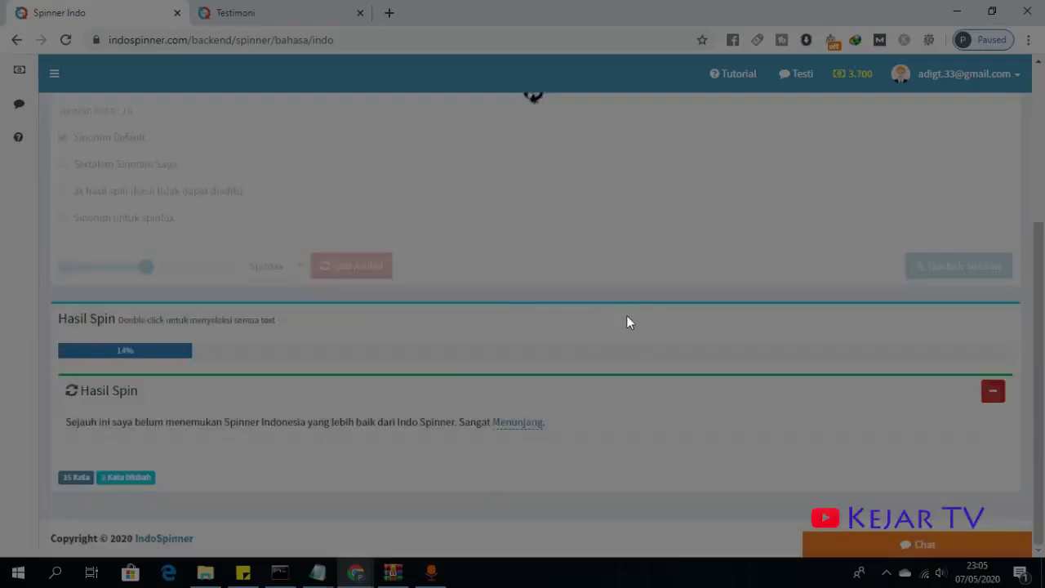
{"action": "scroll", "coordinate": [636, 313], "scroll_direction": "down", "scroll_amount": 2}
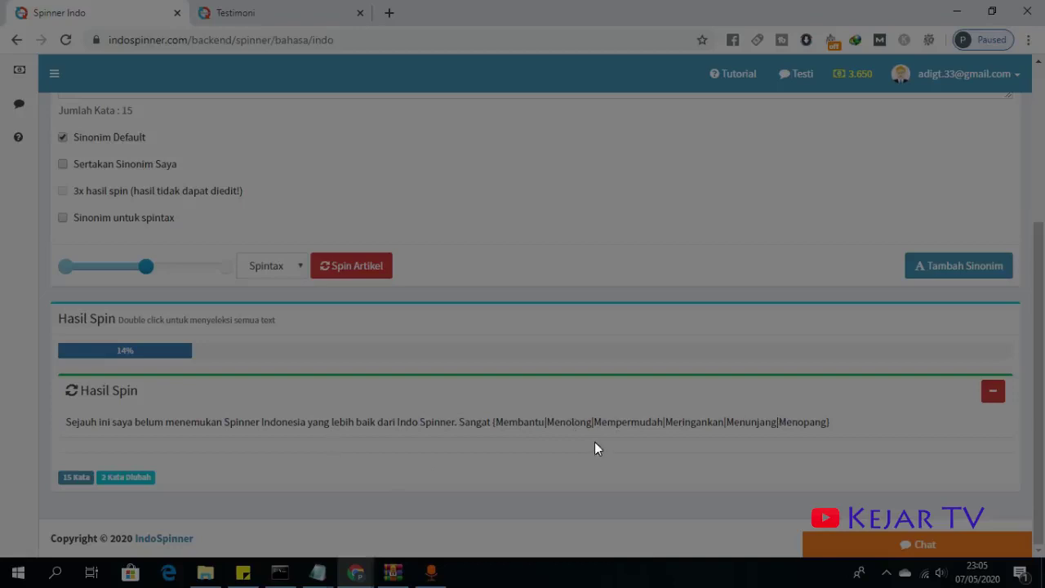
{"action": "scroll", "coordinate": [162, 81], "scroll_direction": "up", "scroll_amount": 3}
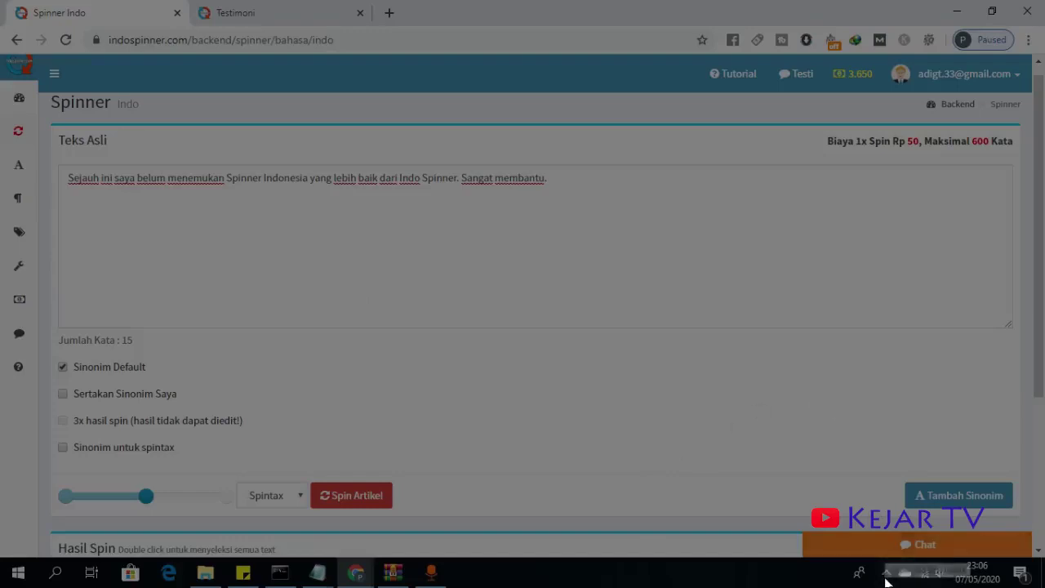
{"action": "left_click", "coordinate": [886, 574]}
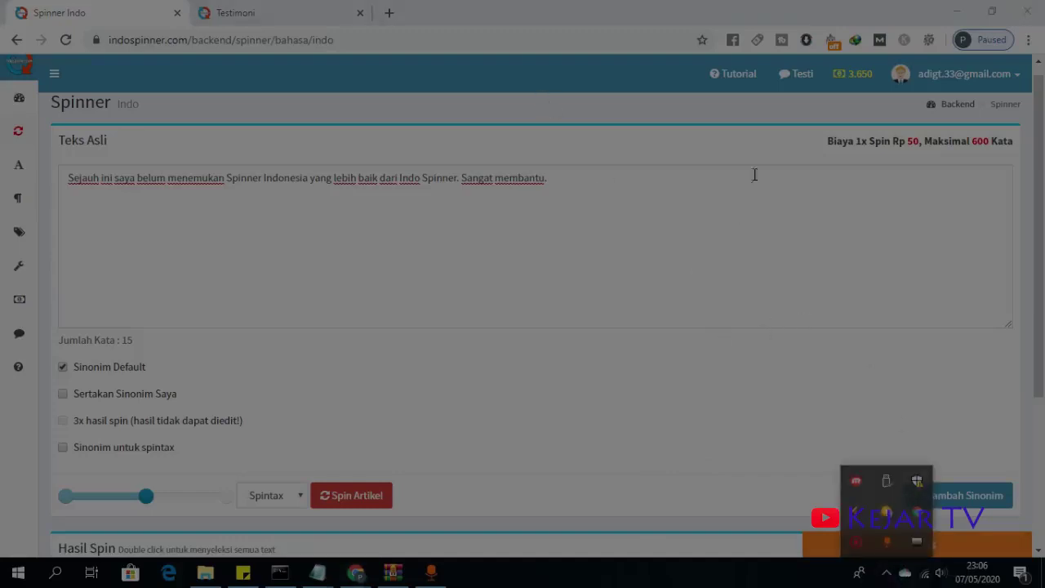
{"action": "left_click", "coordinate": [697, 17]}
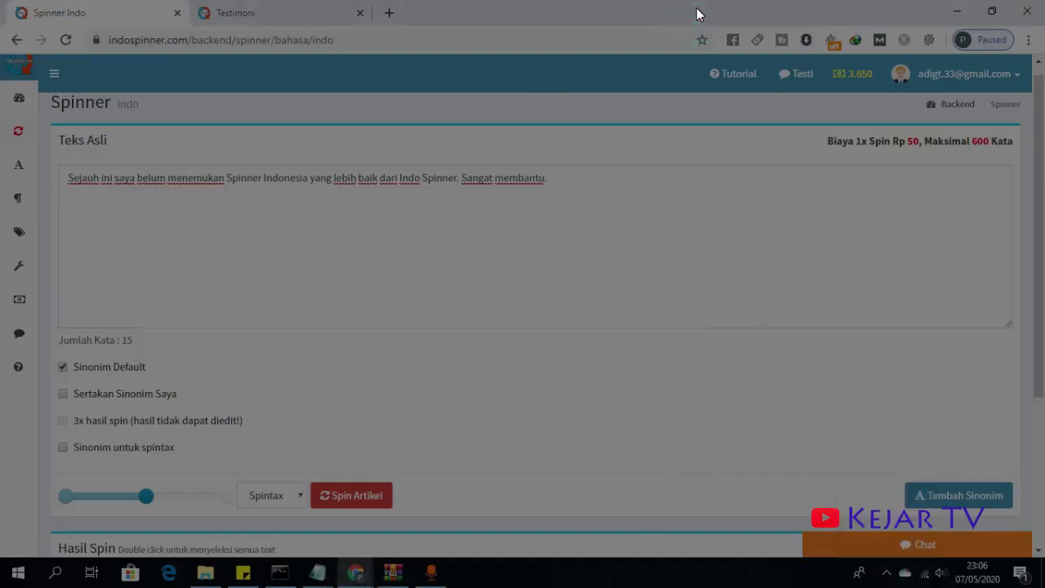